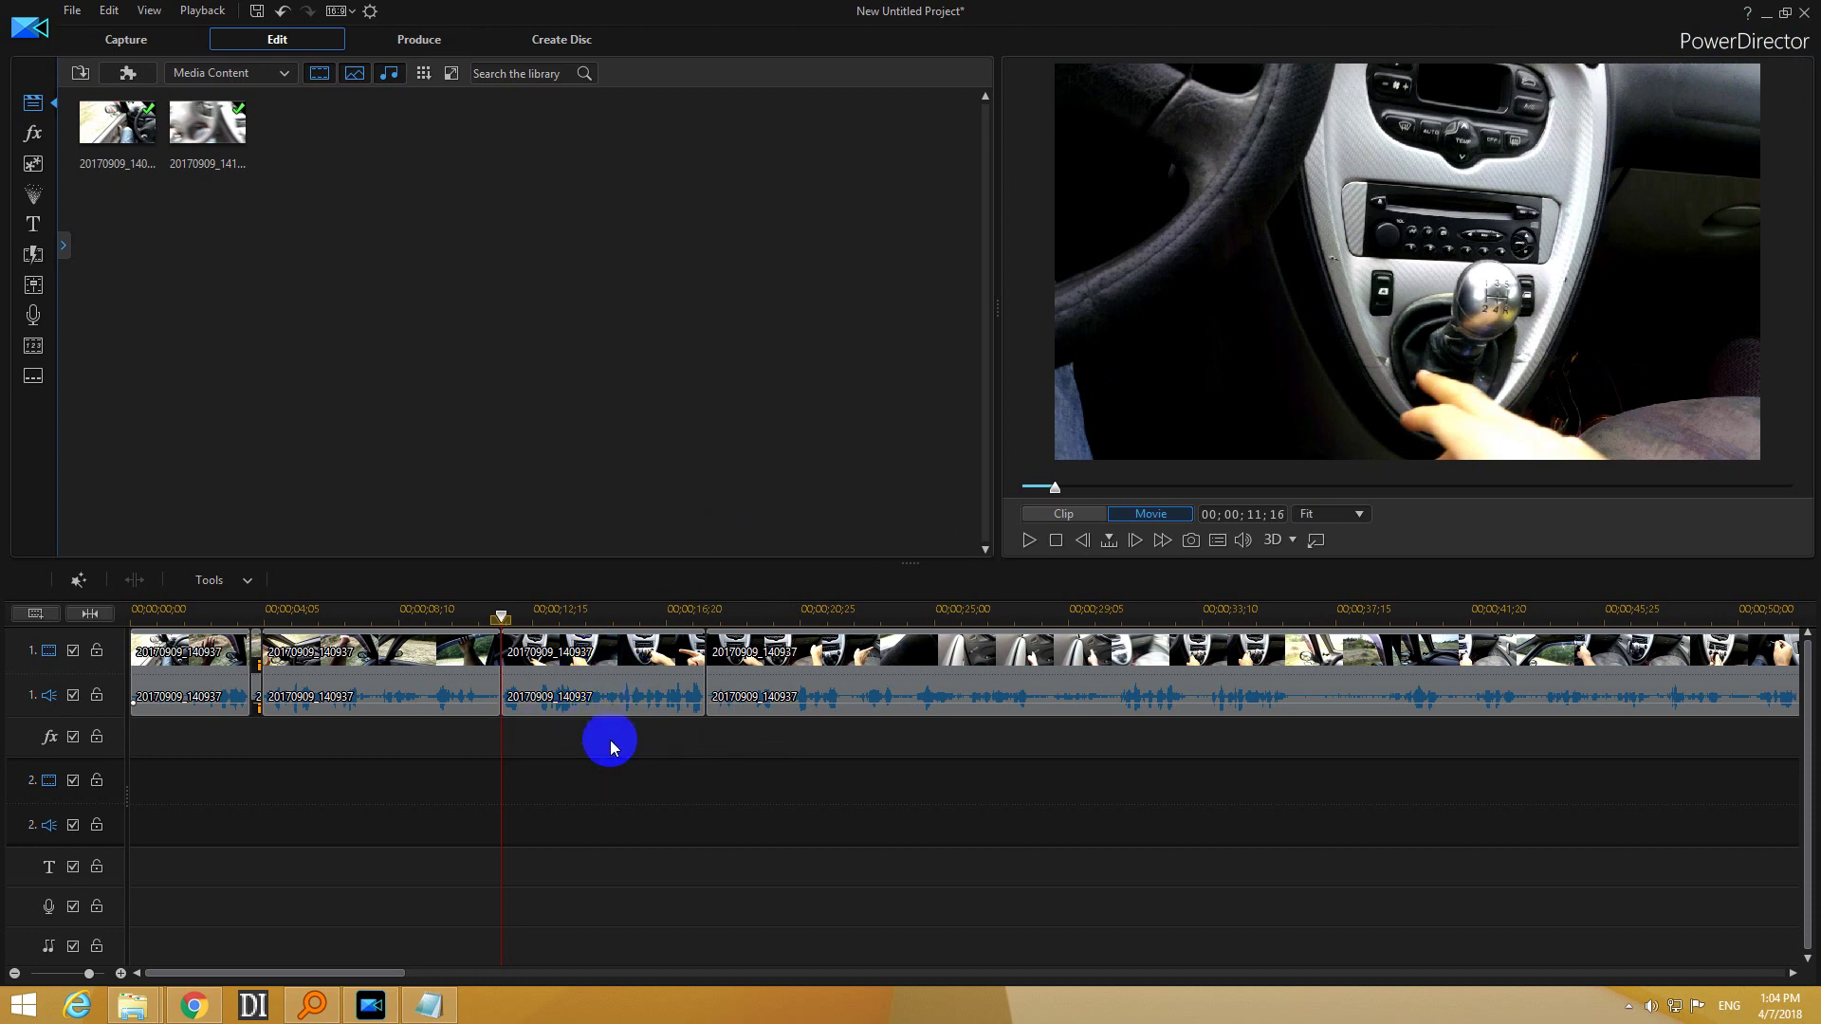
Select the middle clip on the timeline and preview the footage.
click(607, 656)
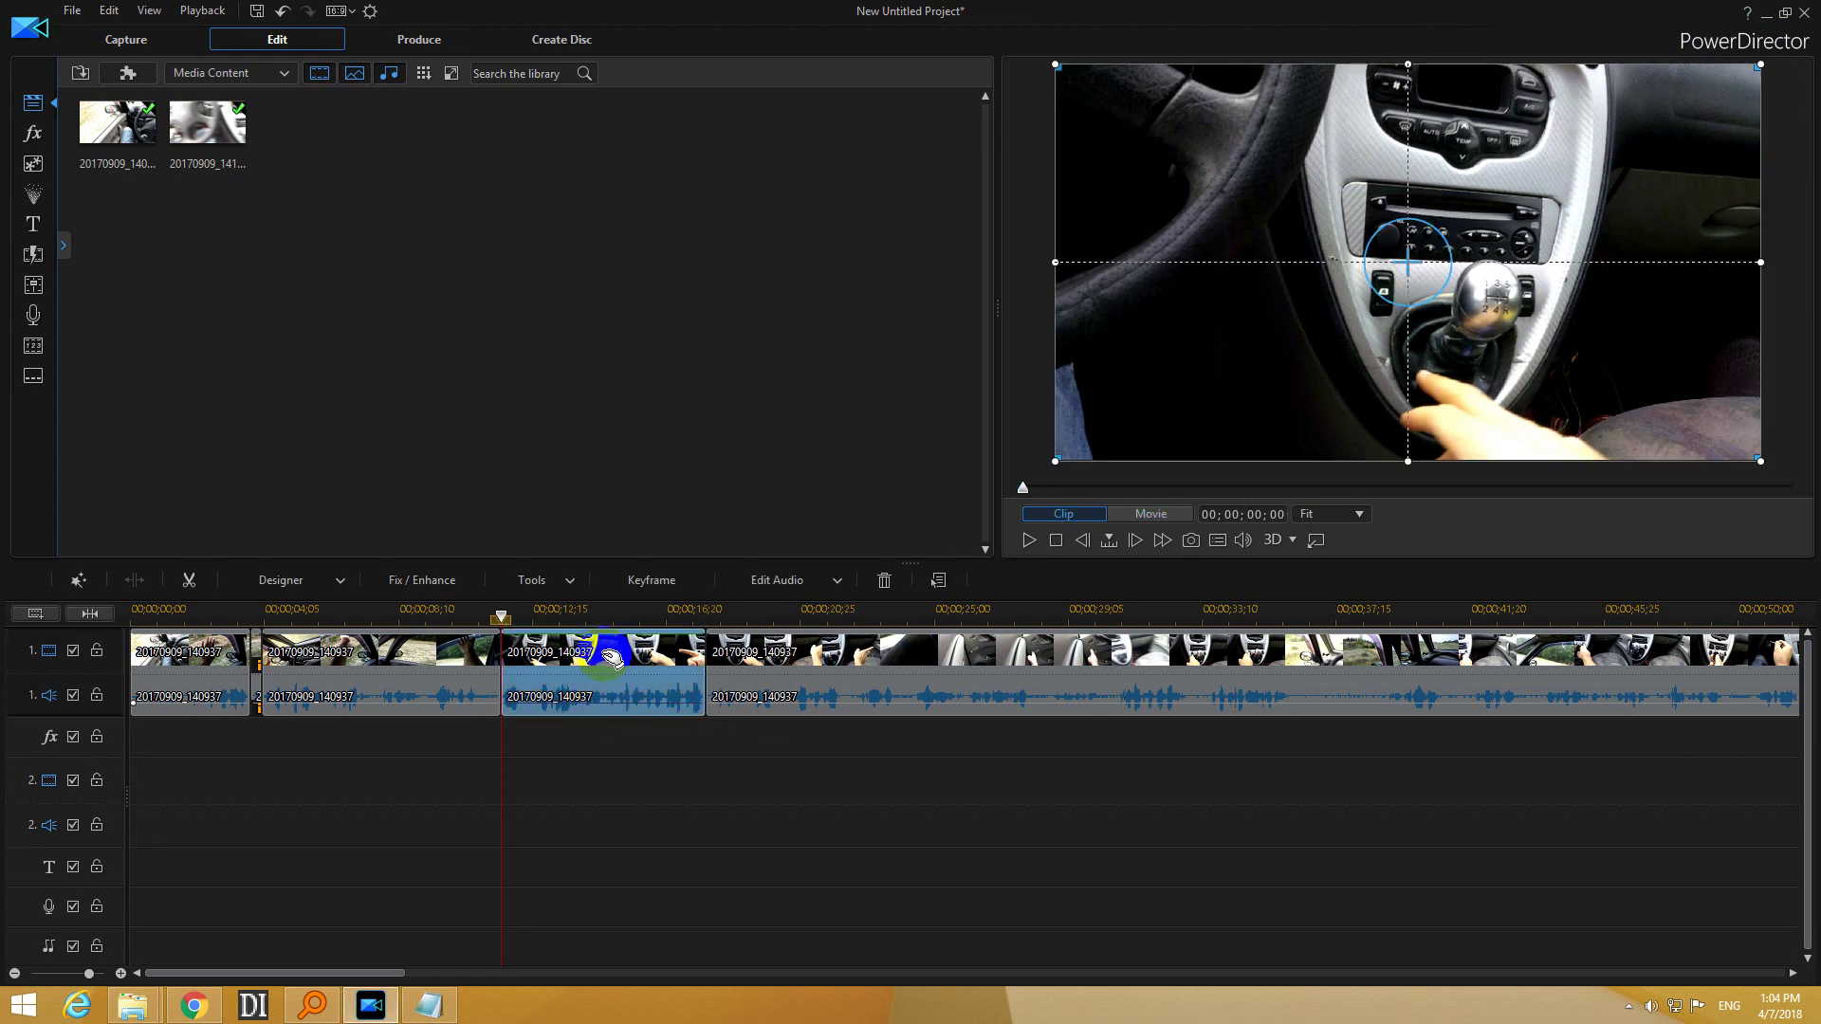
click(1029, 541)
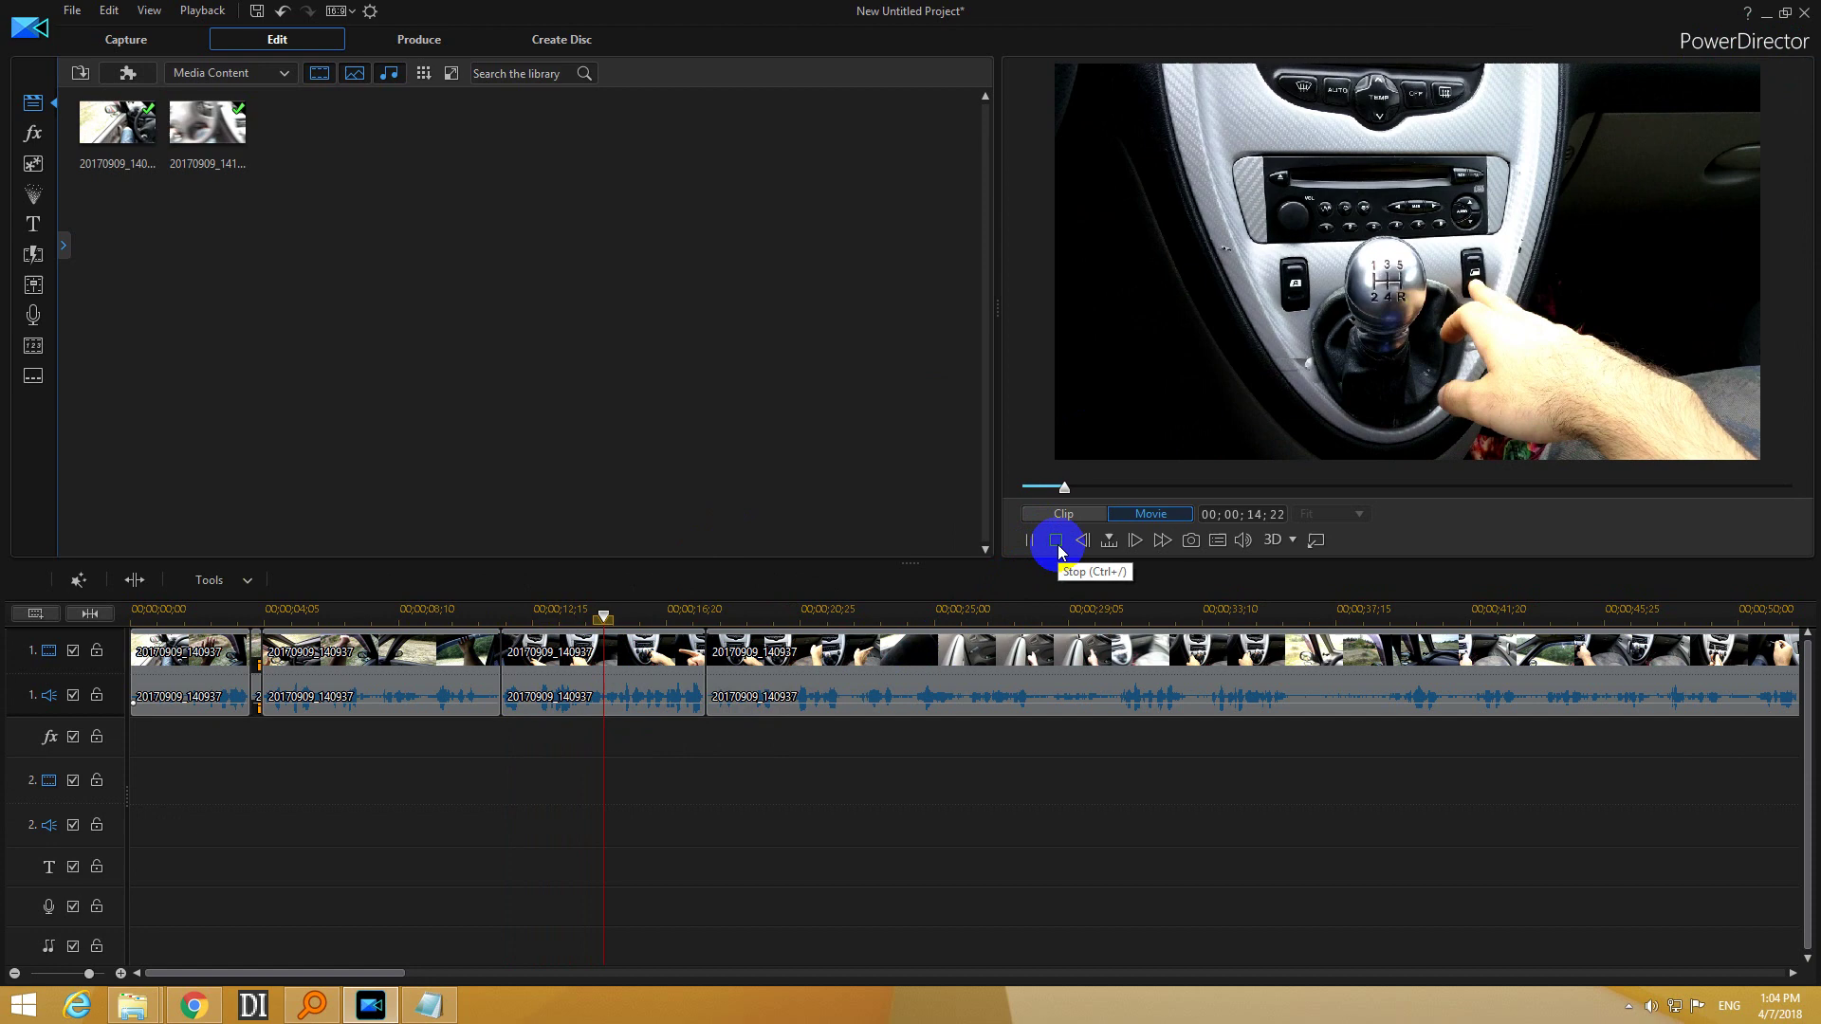
click(1058, 543)
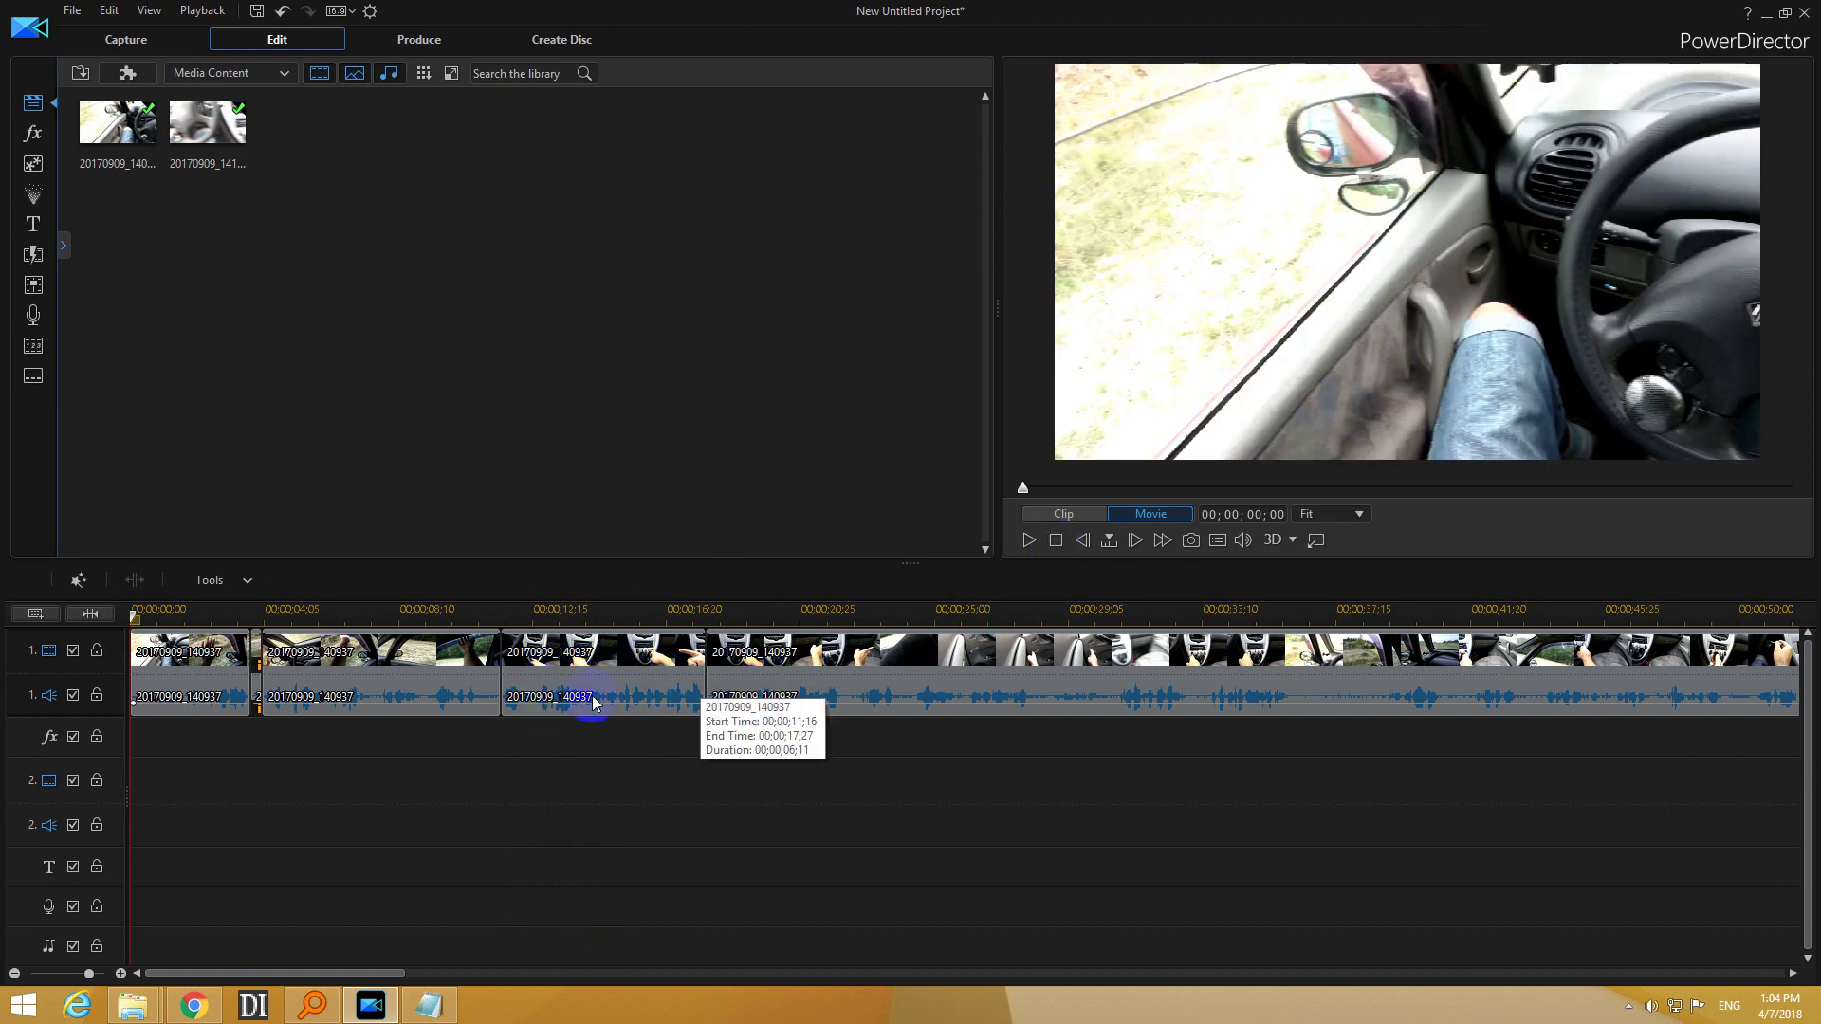
Open Power Tool Settings for the middle clip and choose Video Speed.
click(580, 688)
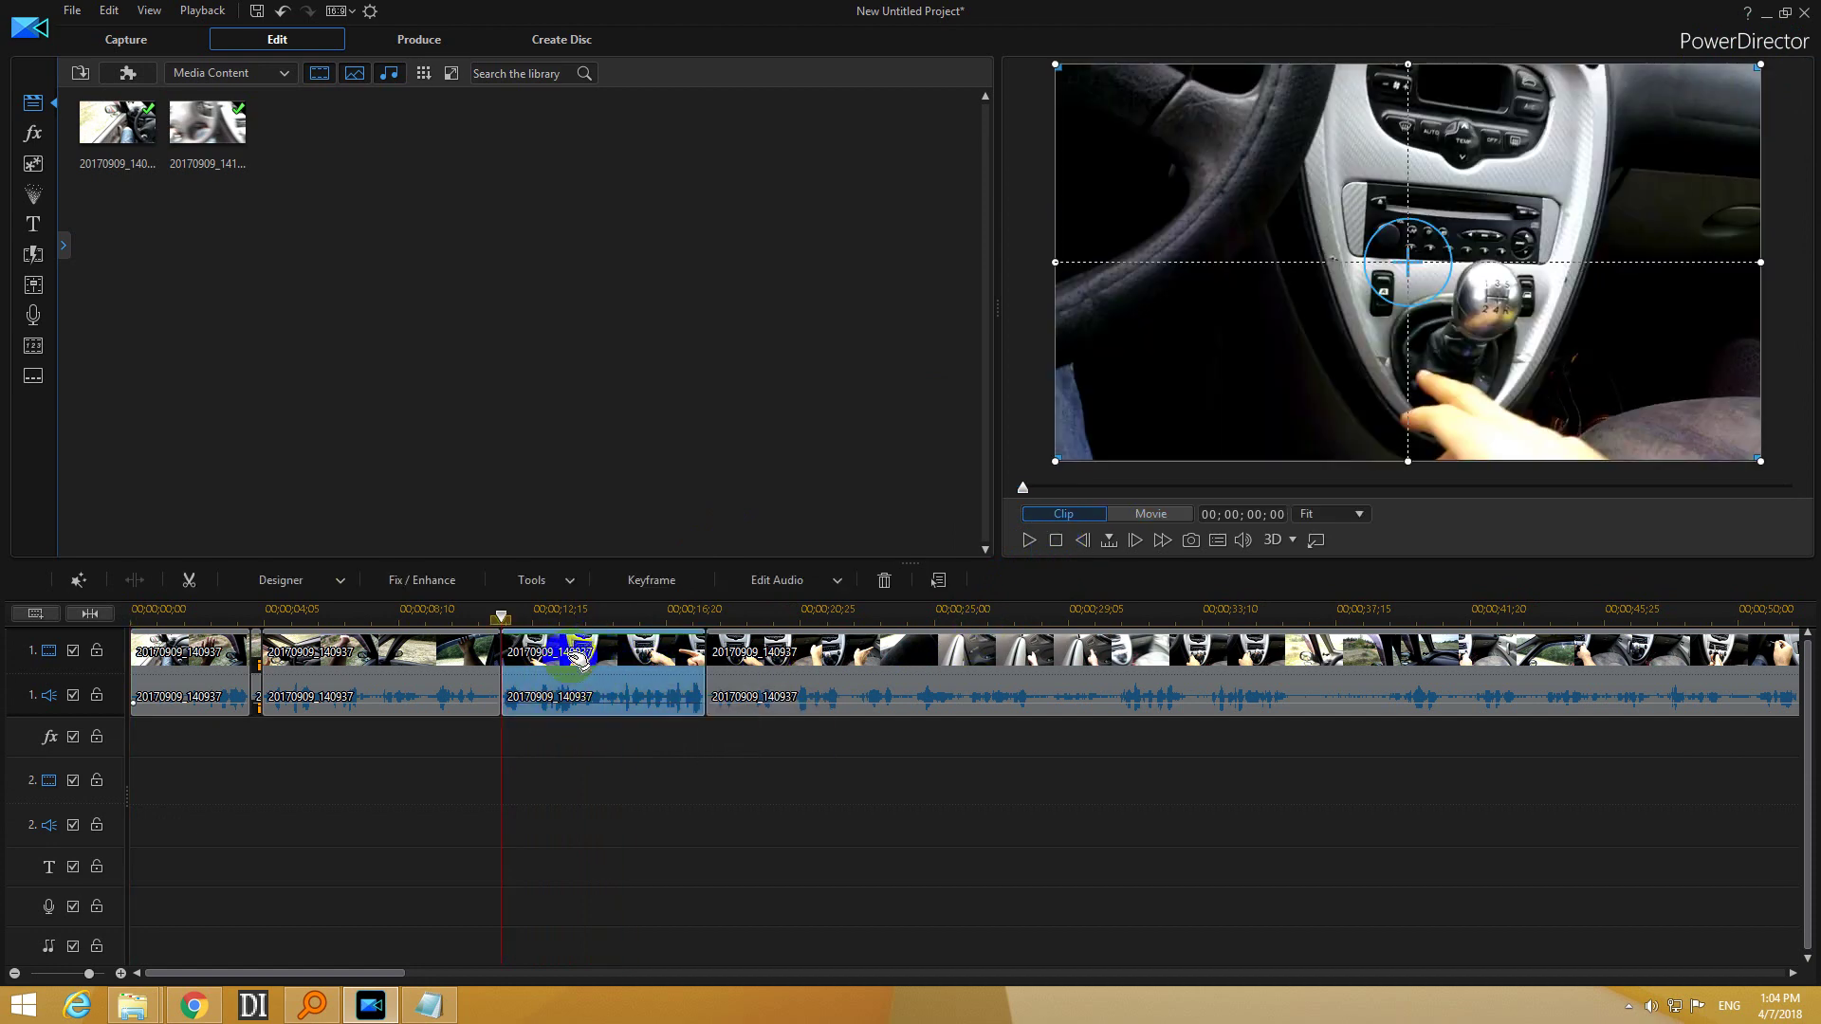
click(543, 585)
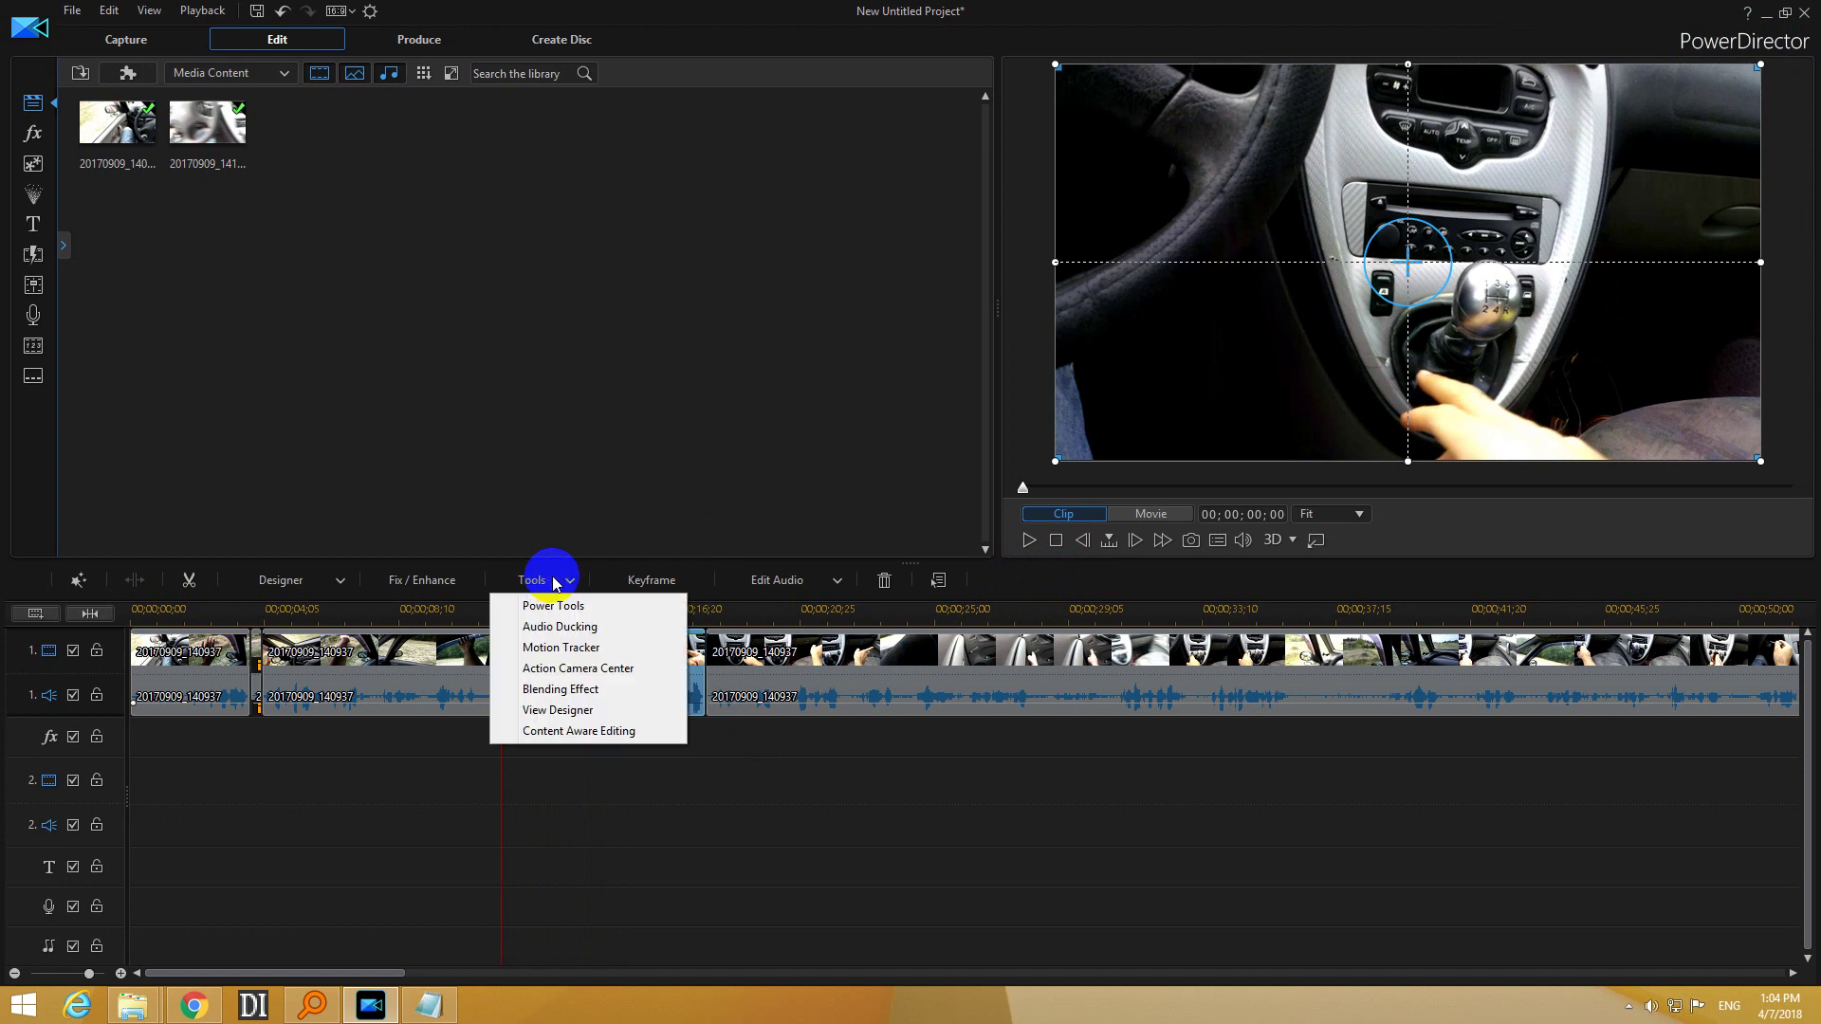
click(608, 606)
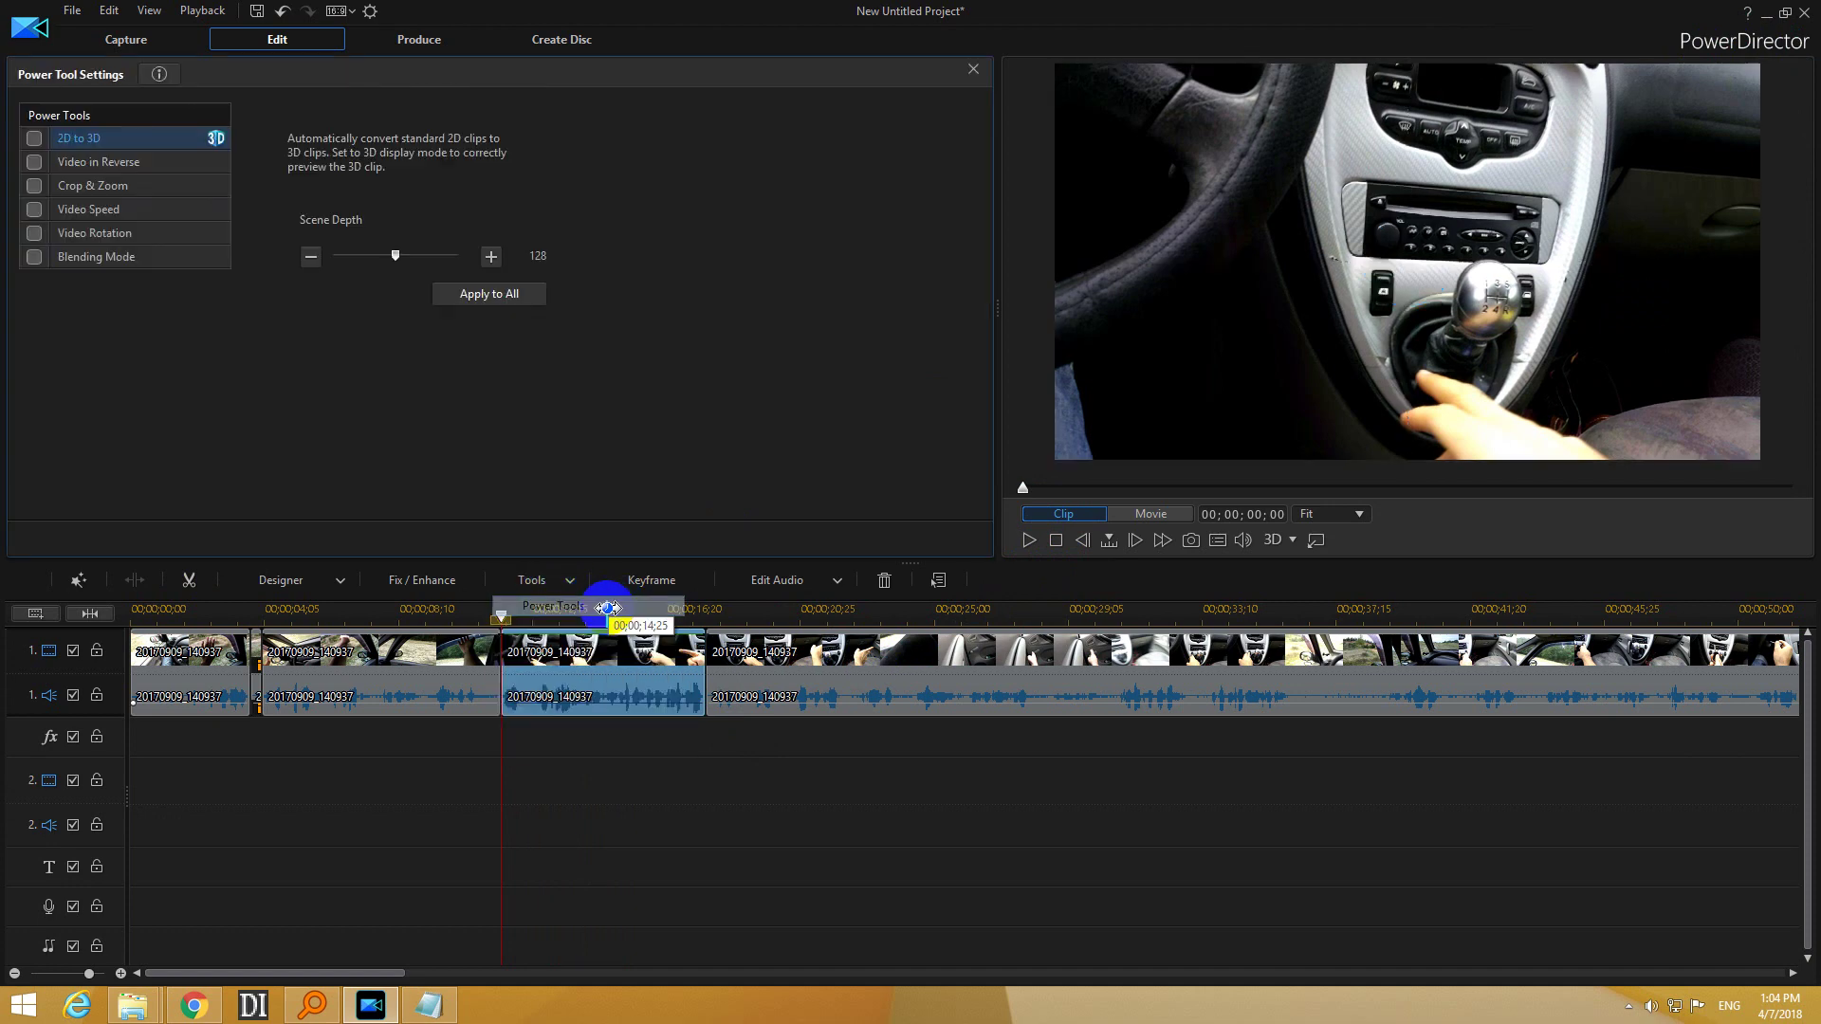
click(121, 213)
Enter a speed multiplier of 2 for the middle clip in the Video Speed Designer.
click(376, 197)
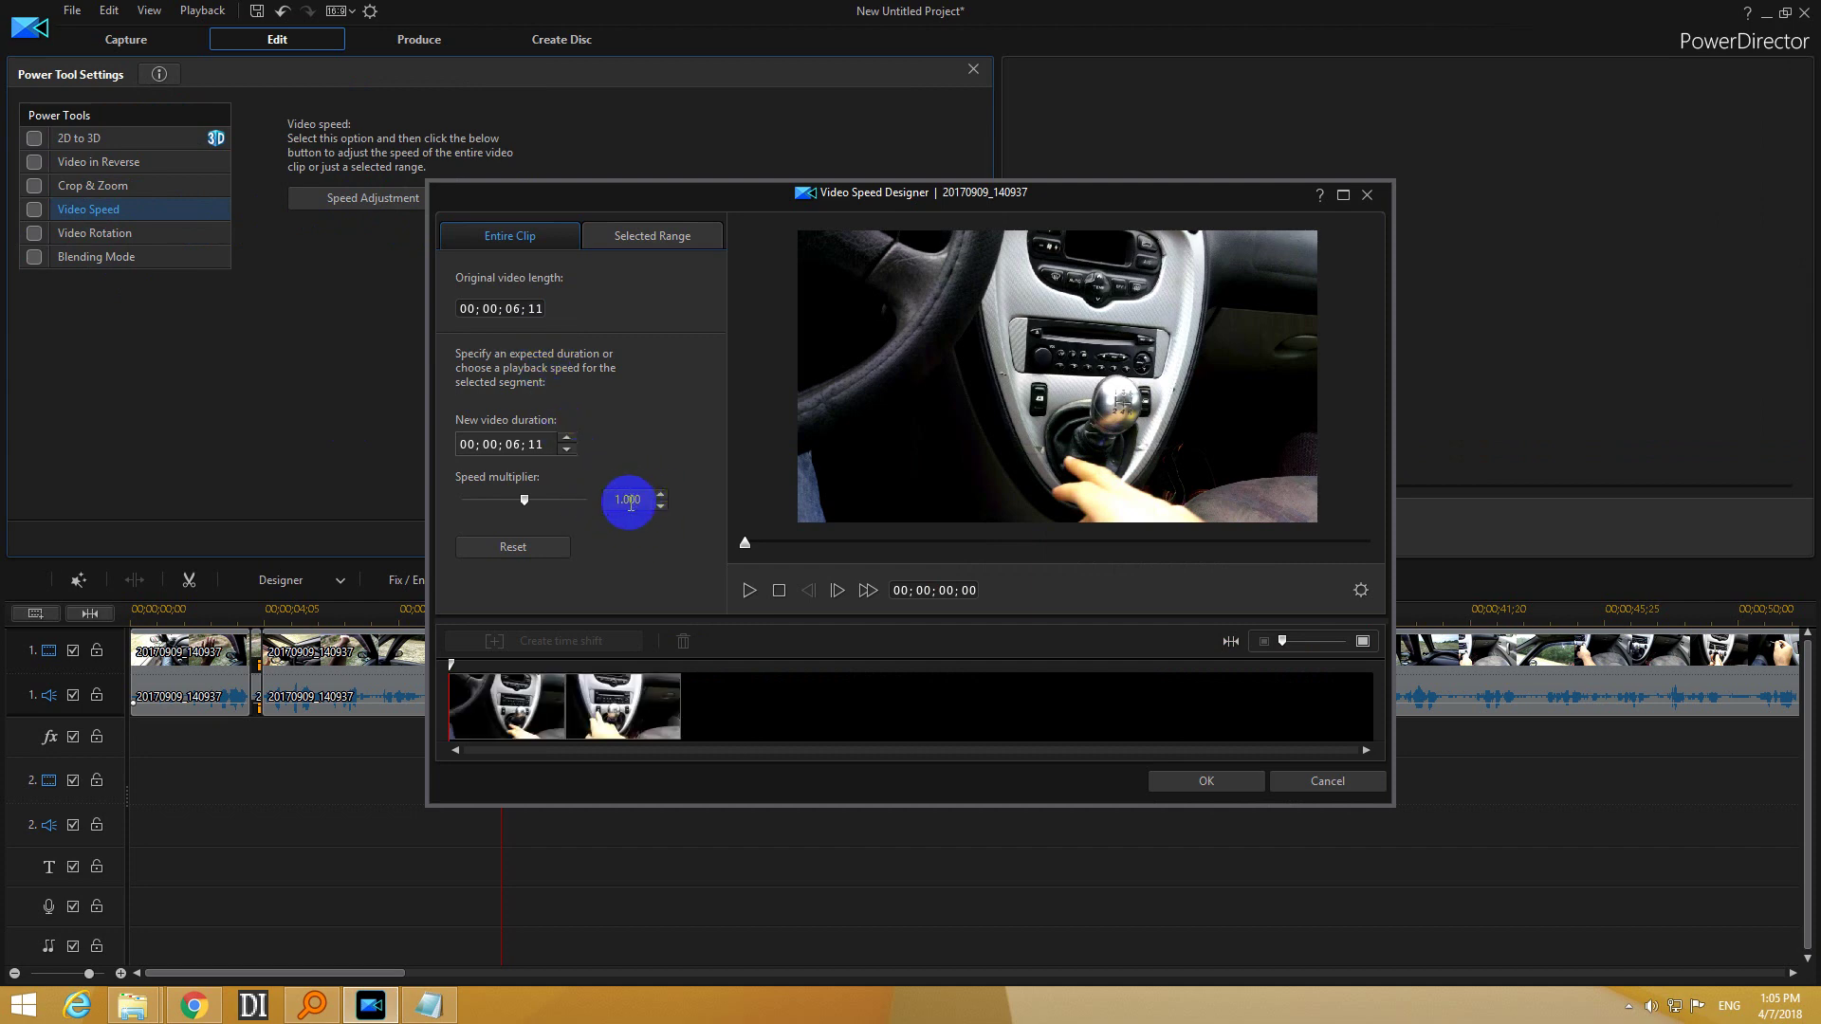
drag(638, 500, 593, 513)
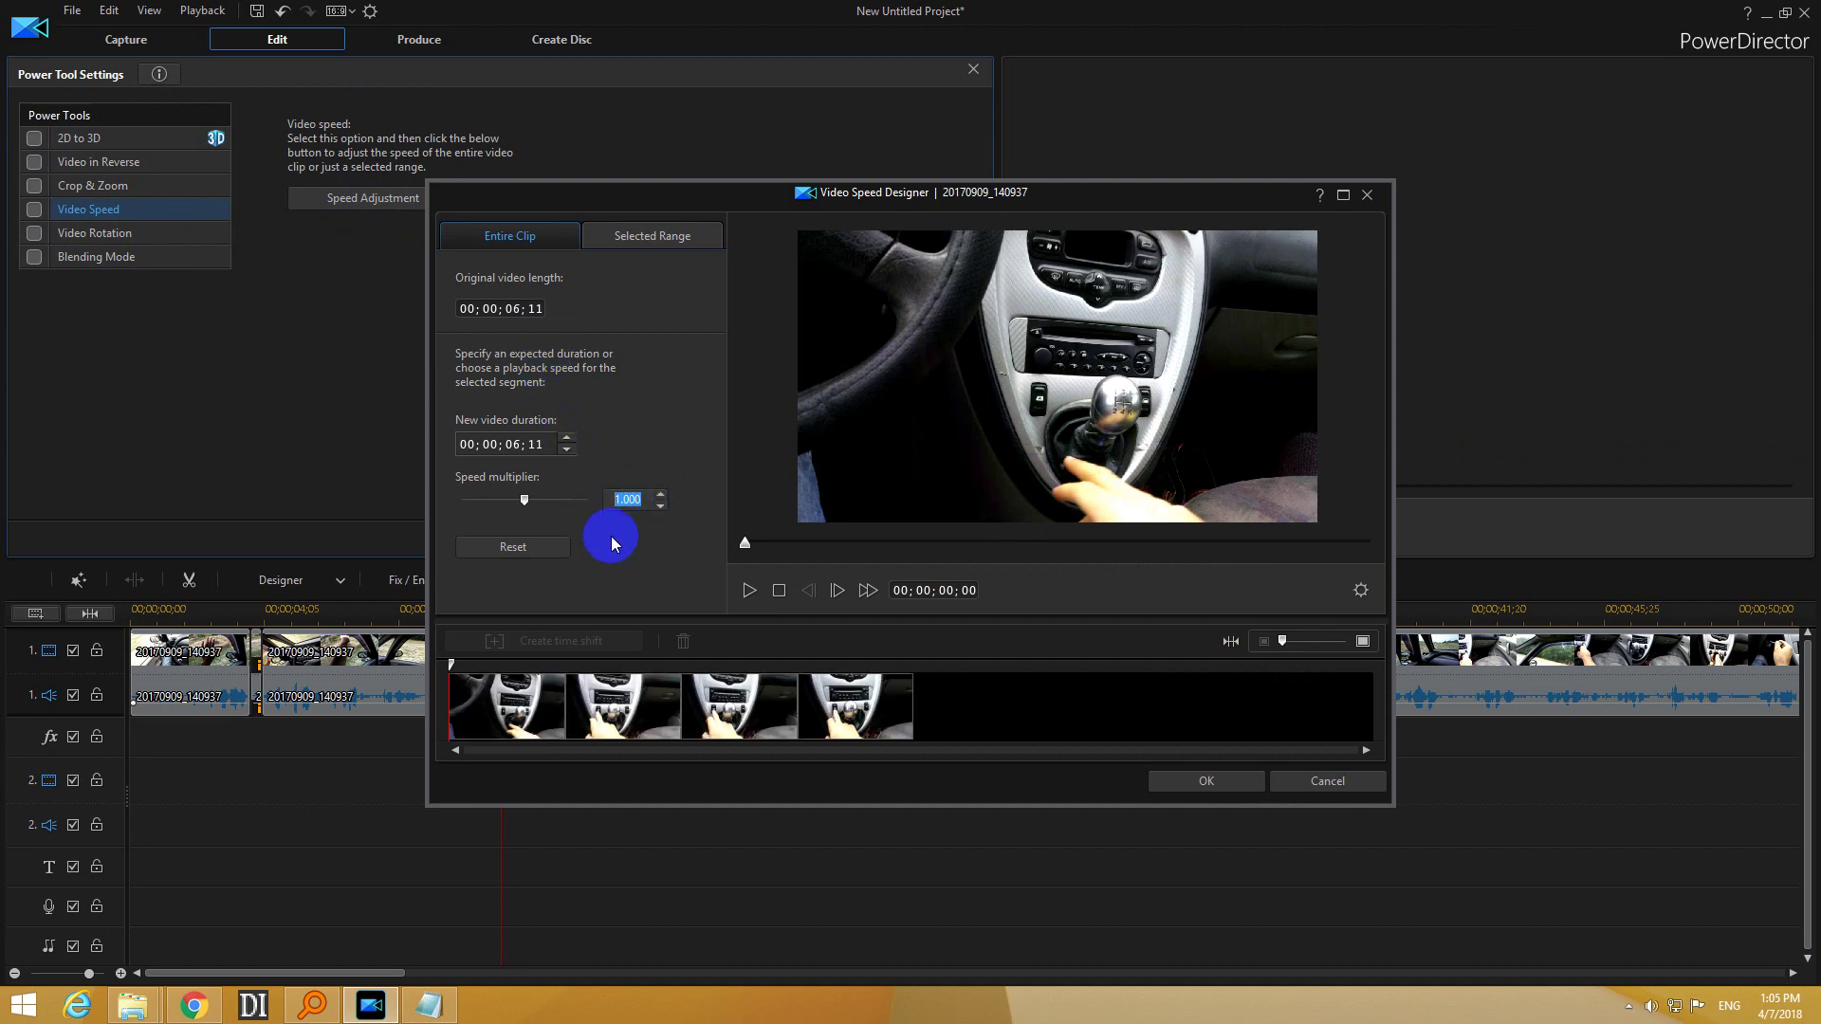
text(2)
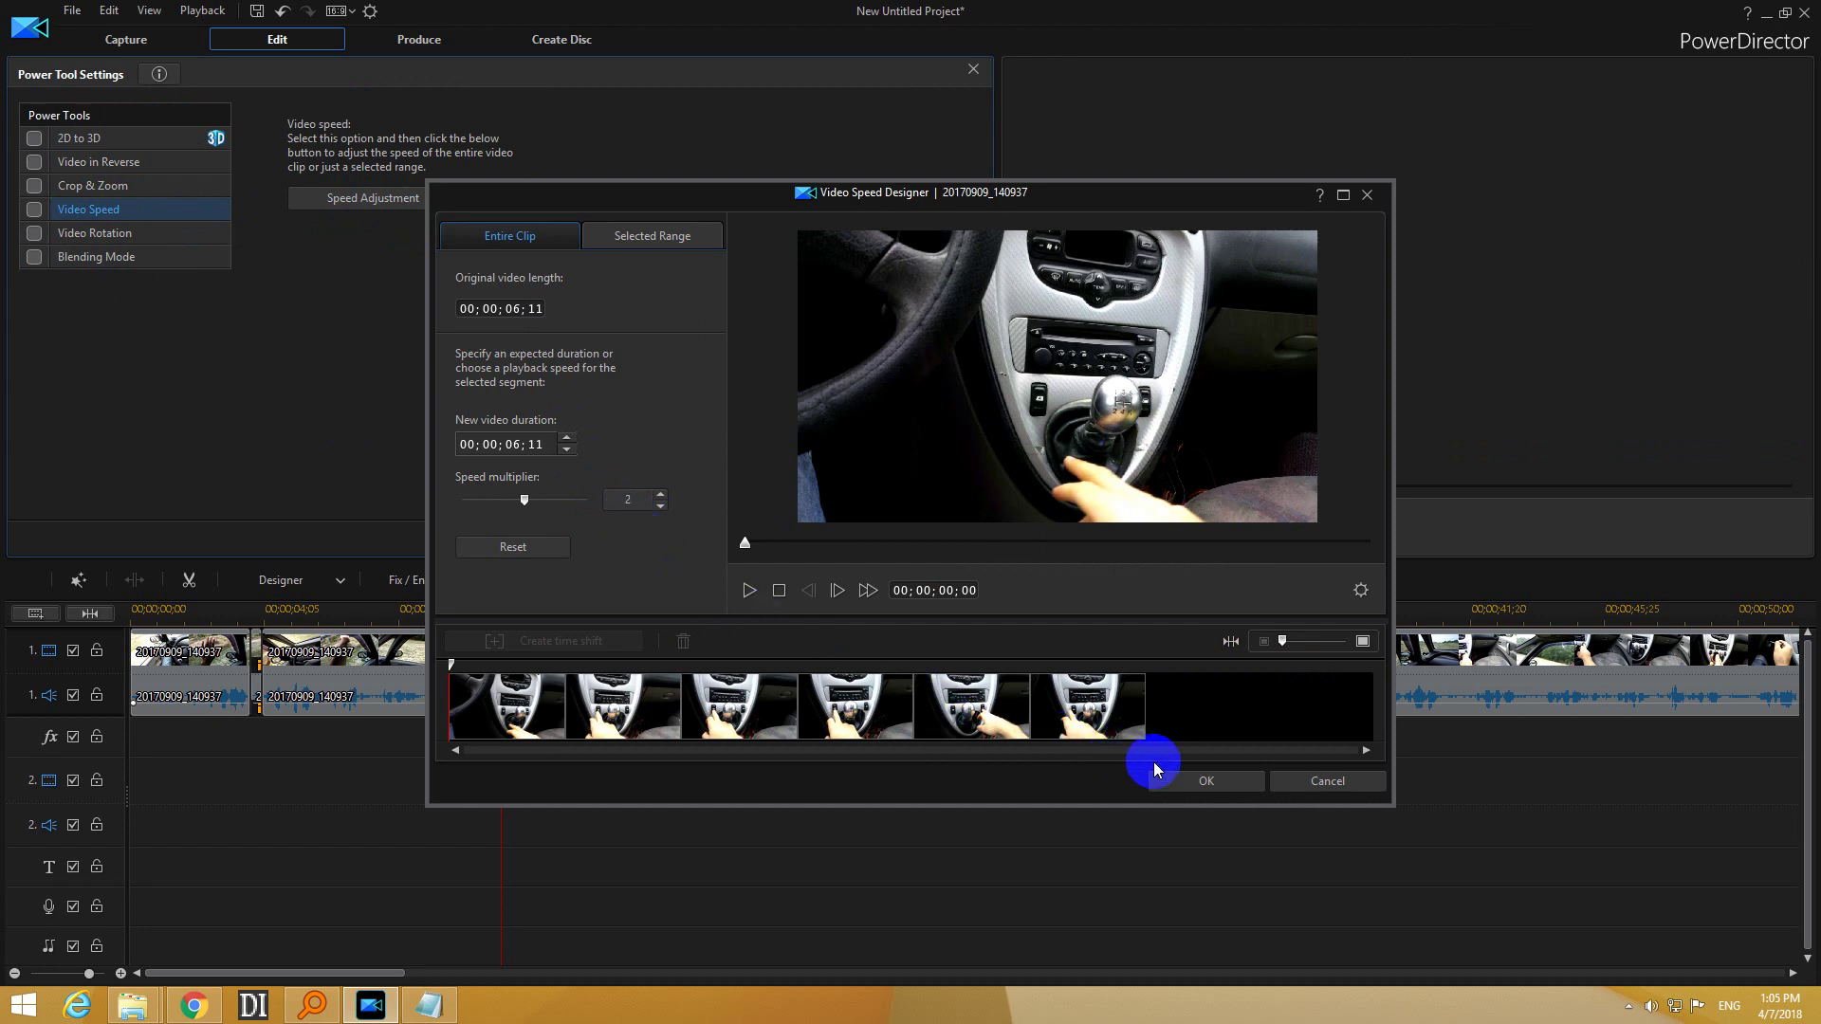
click(1199, 785)
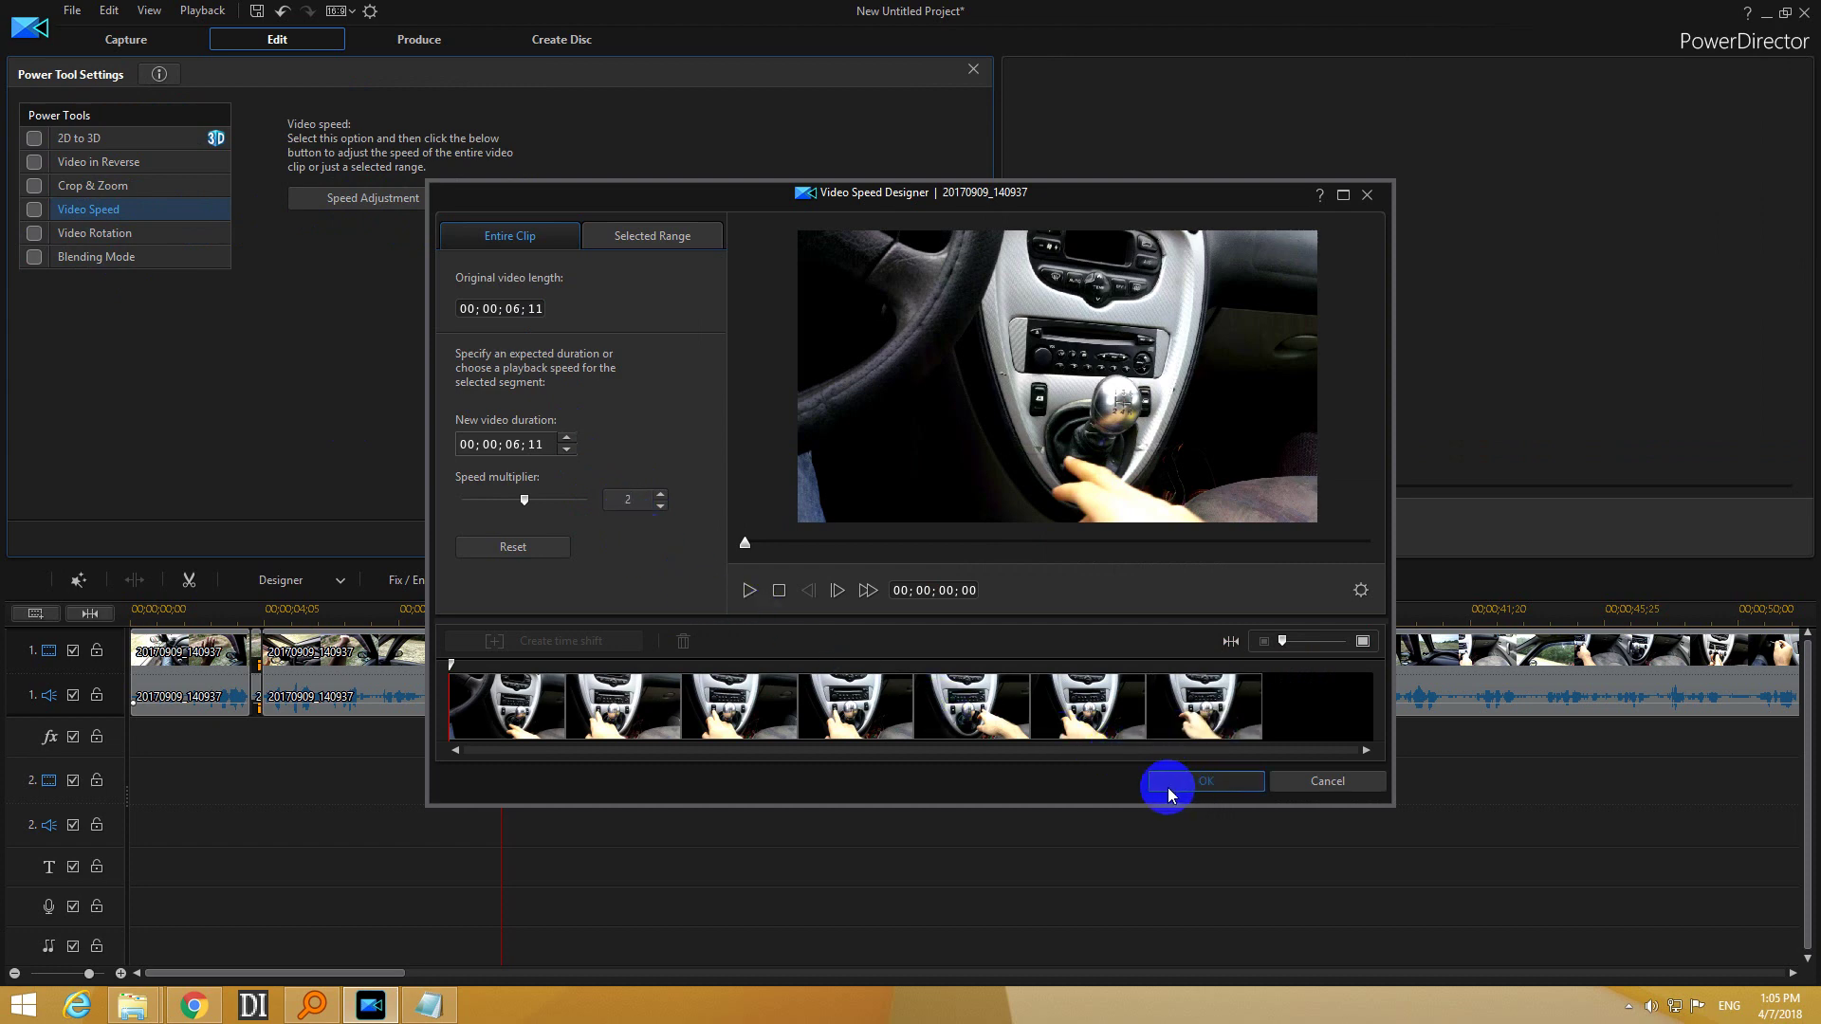
Apply the 2x speed to the middle clip and preview the shortened clip.
click(1158, 779)
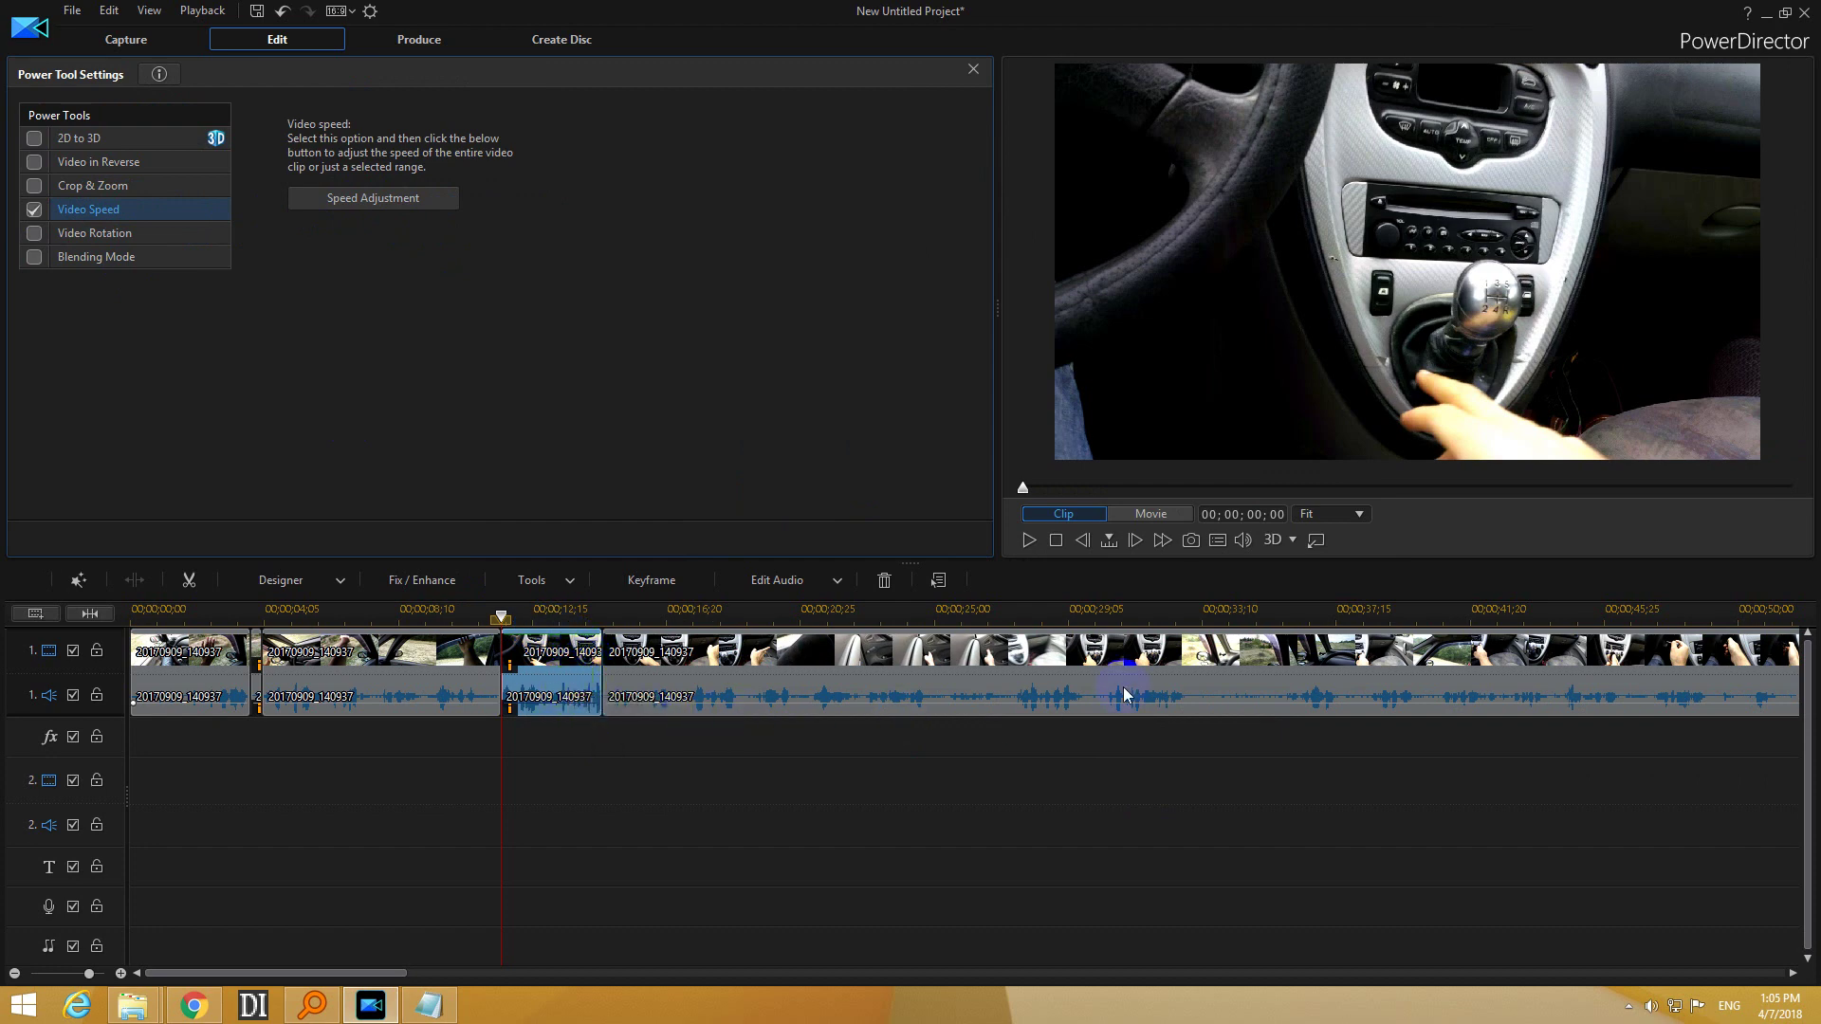
click(1031, 542)
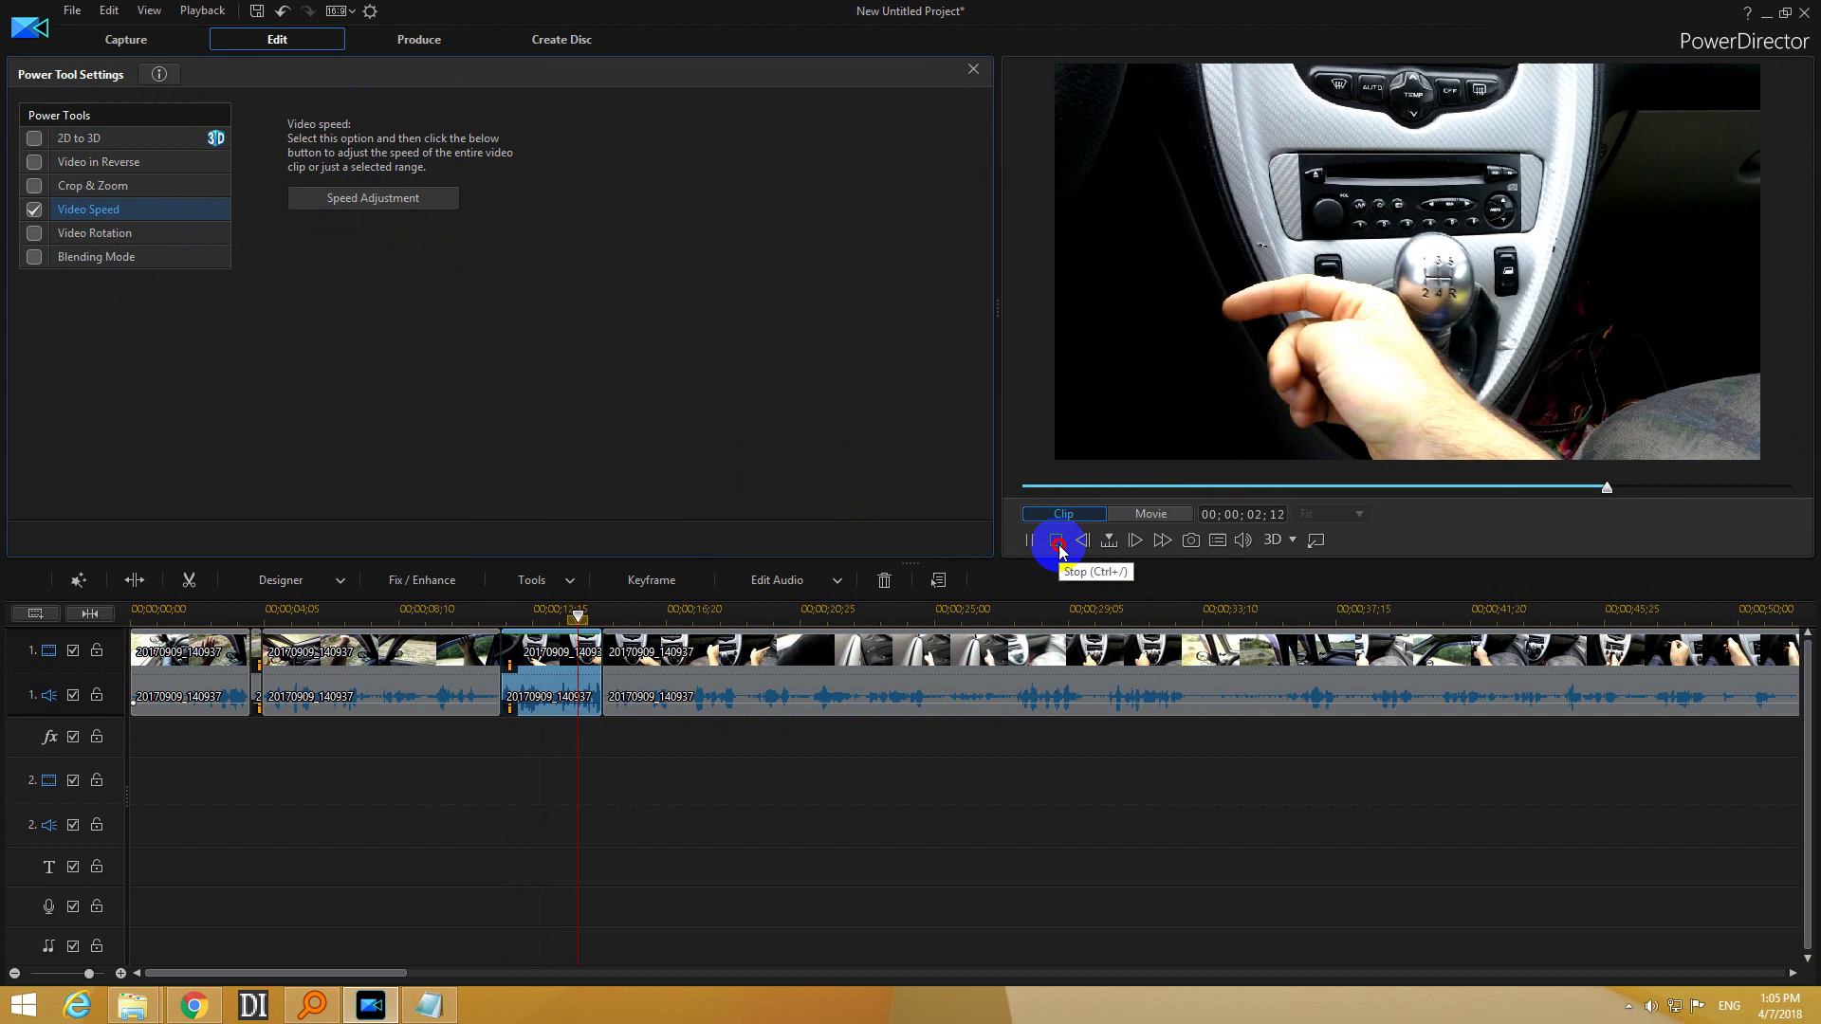
click(1056, 541)
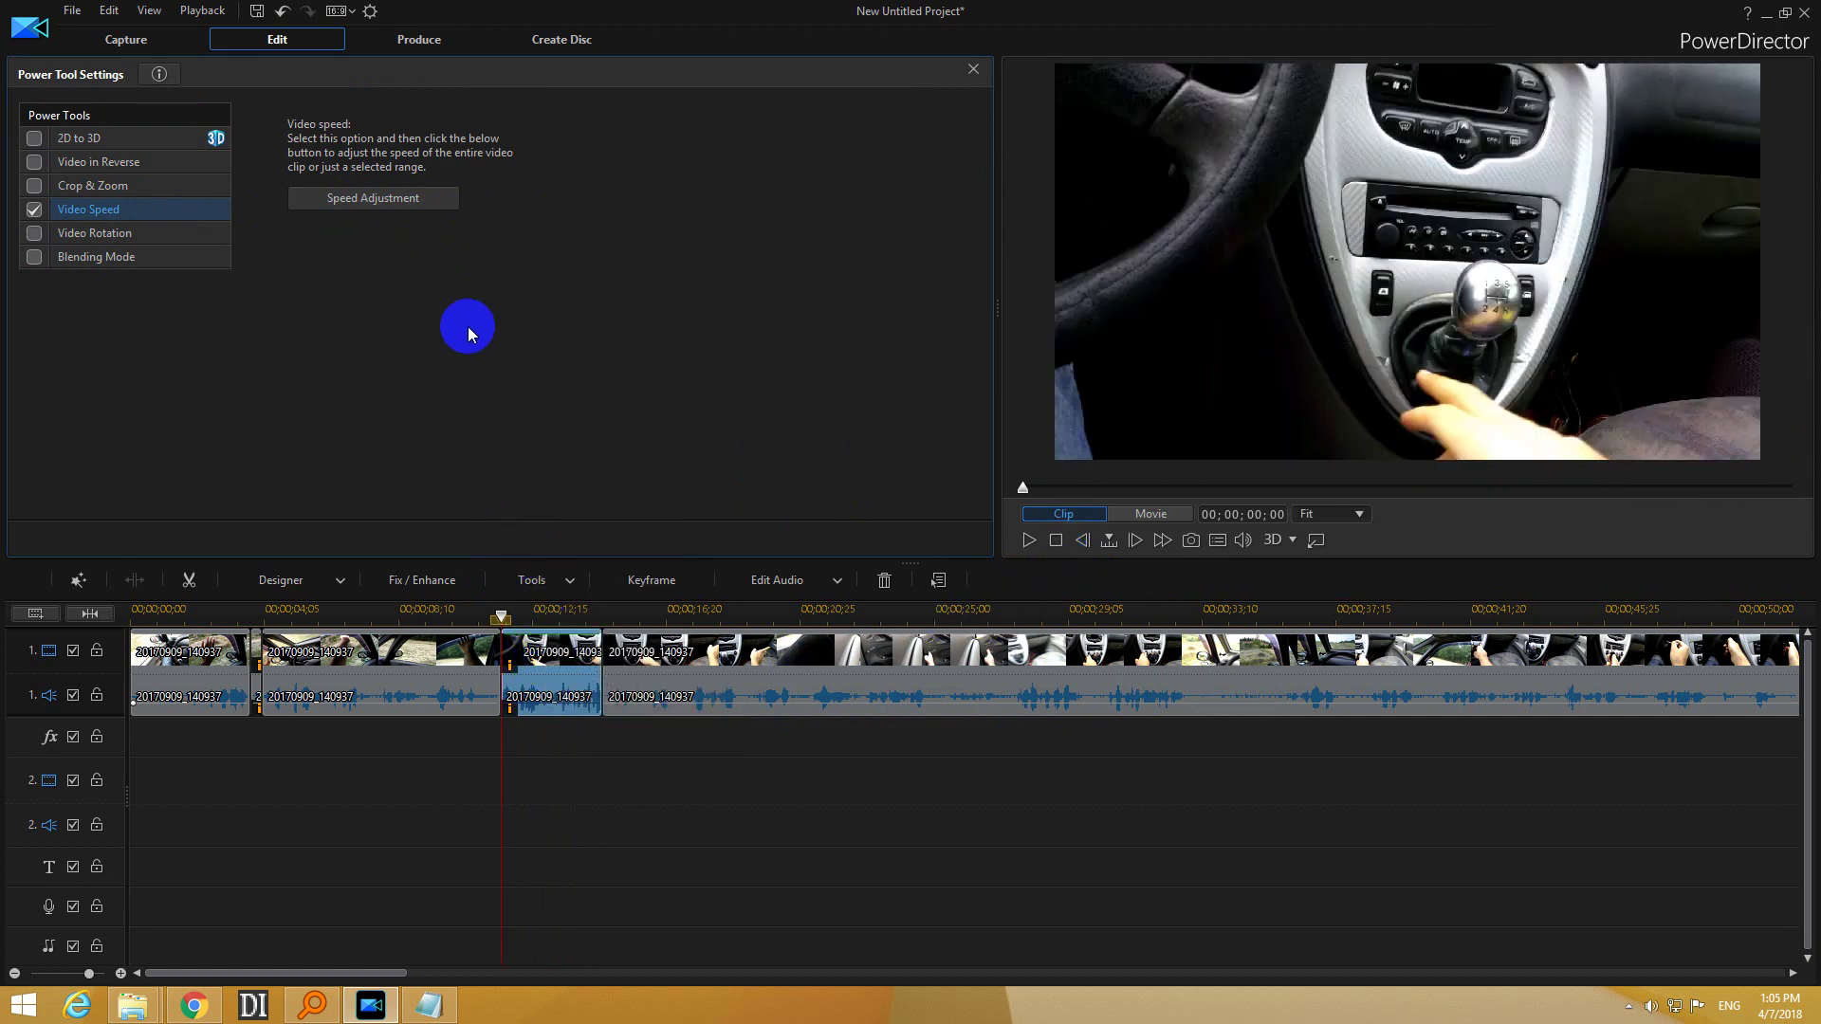
Turn on Keep audio pitch for the 2x clip, now 00;00;03;05 long.
click(387, 198)
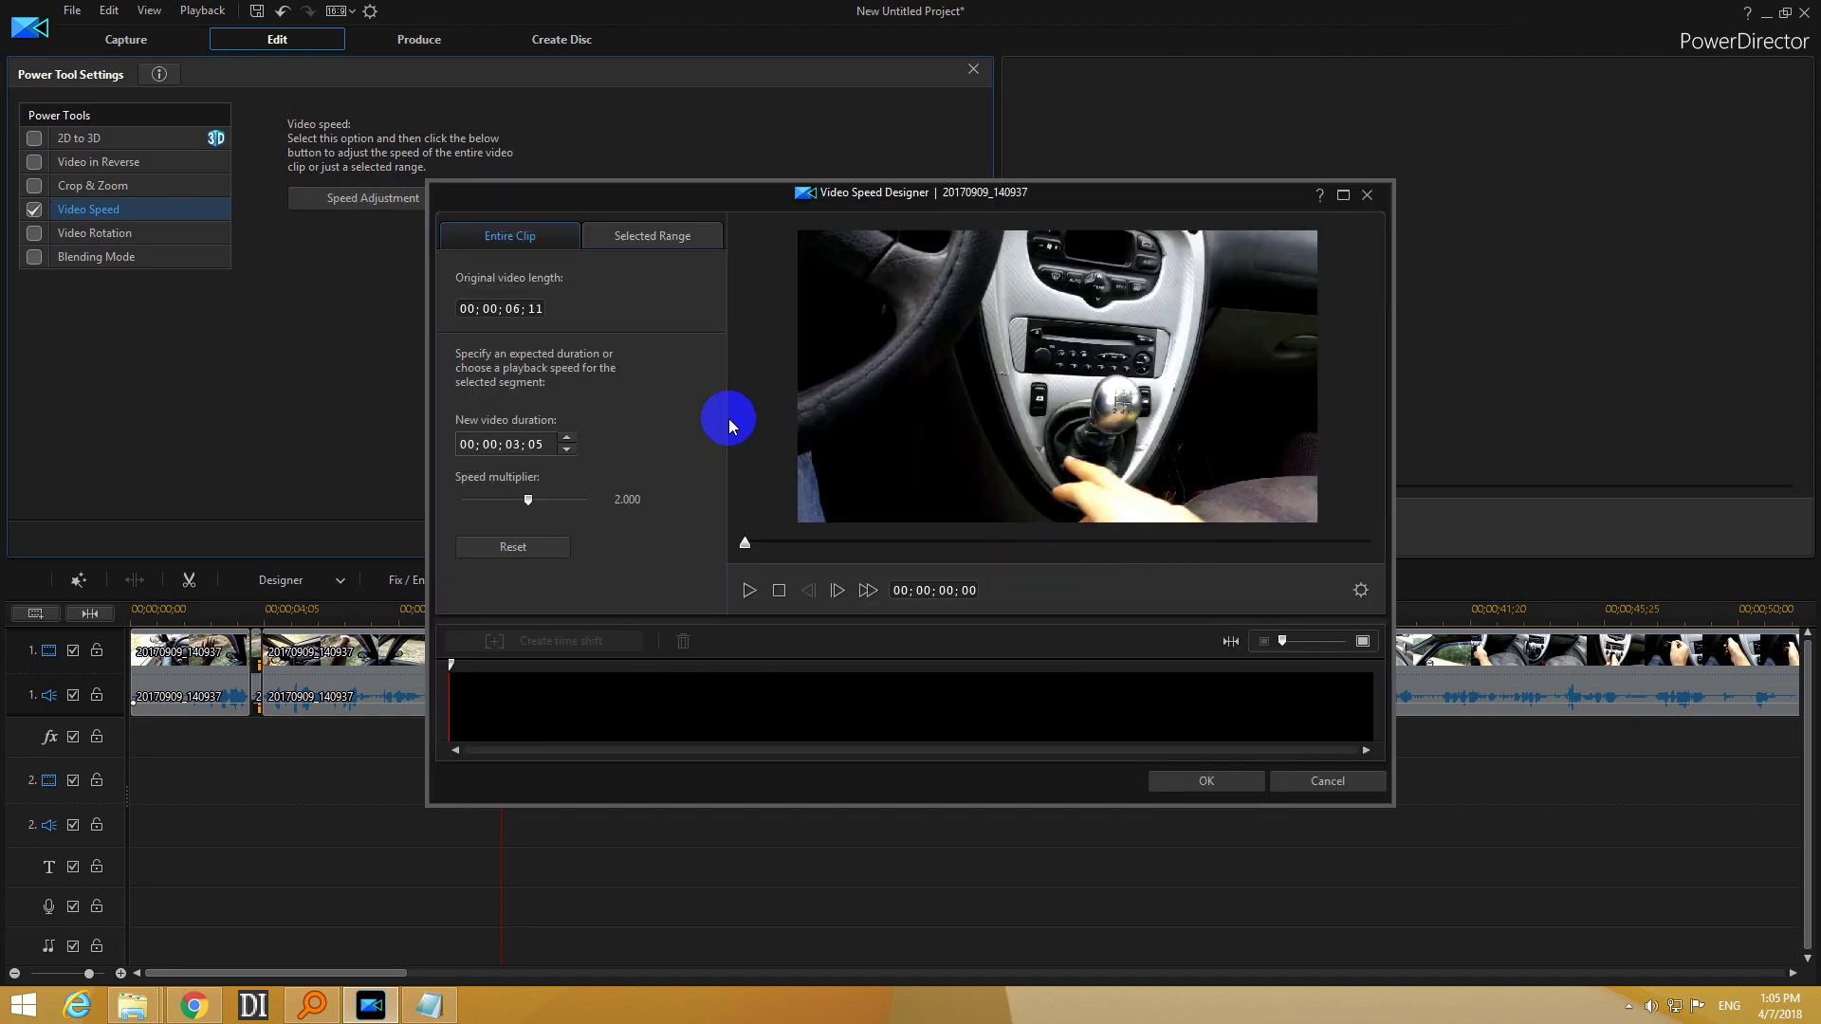
click(1362, 599)
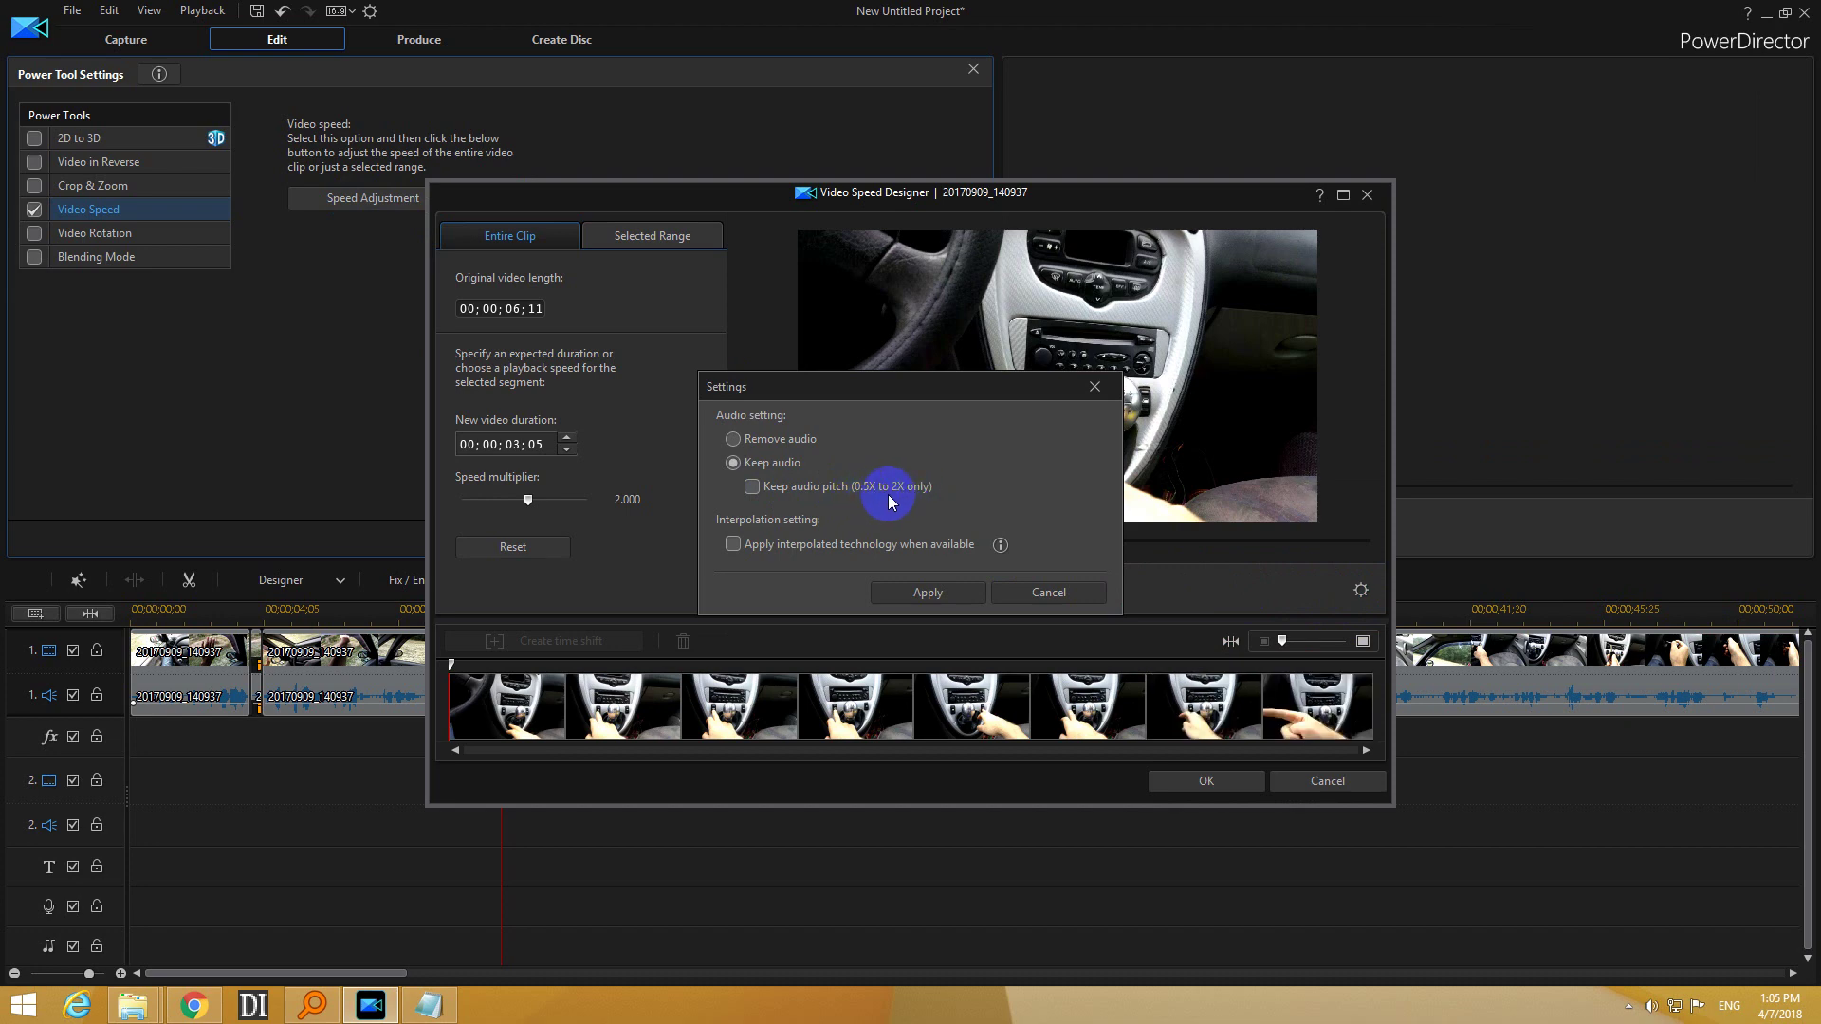
click(752, 486)
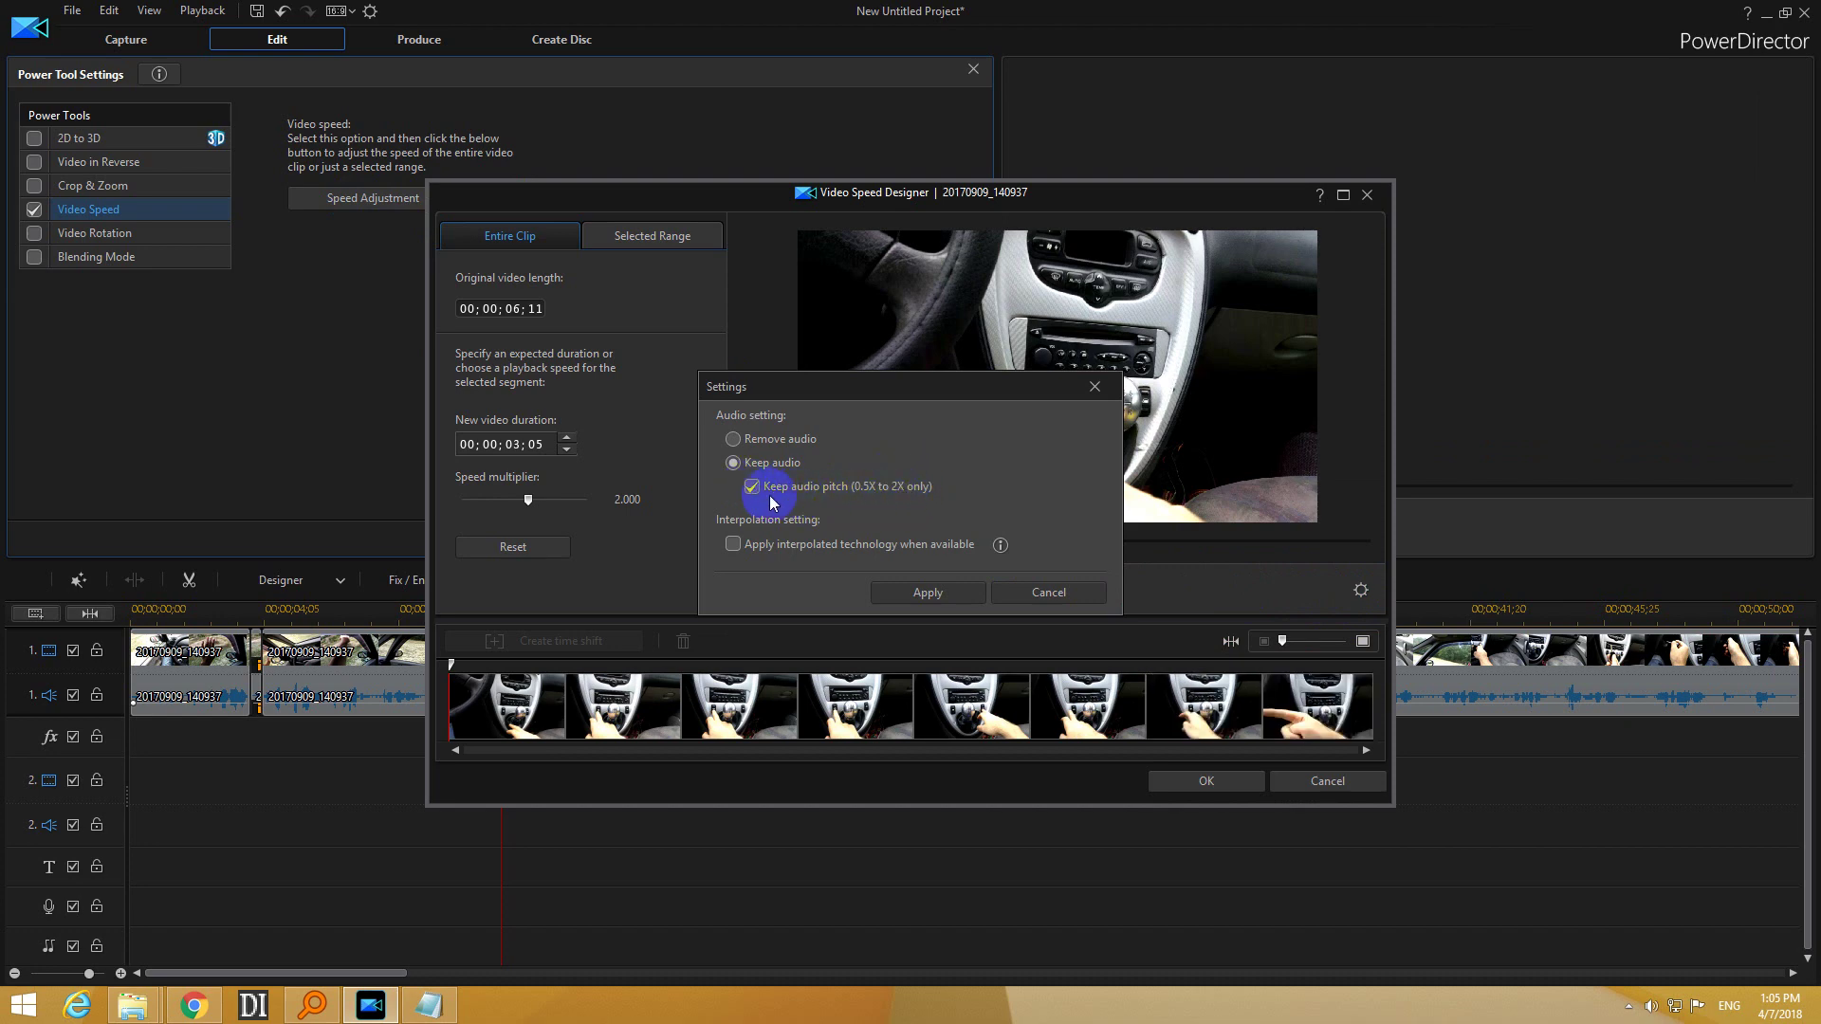
click(925, 592)
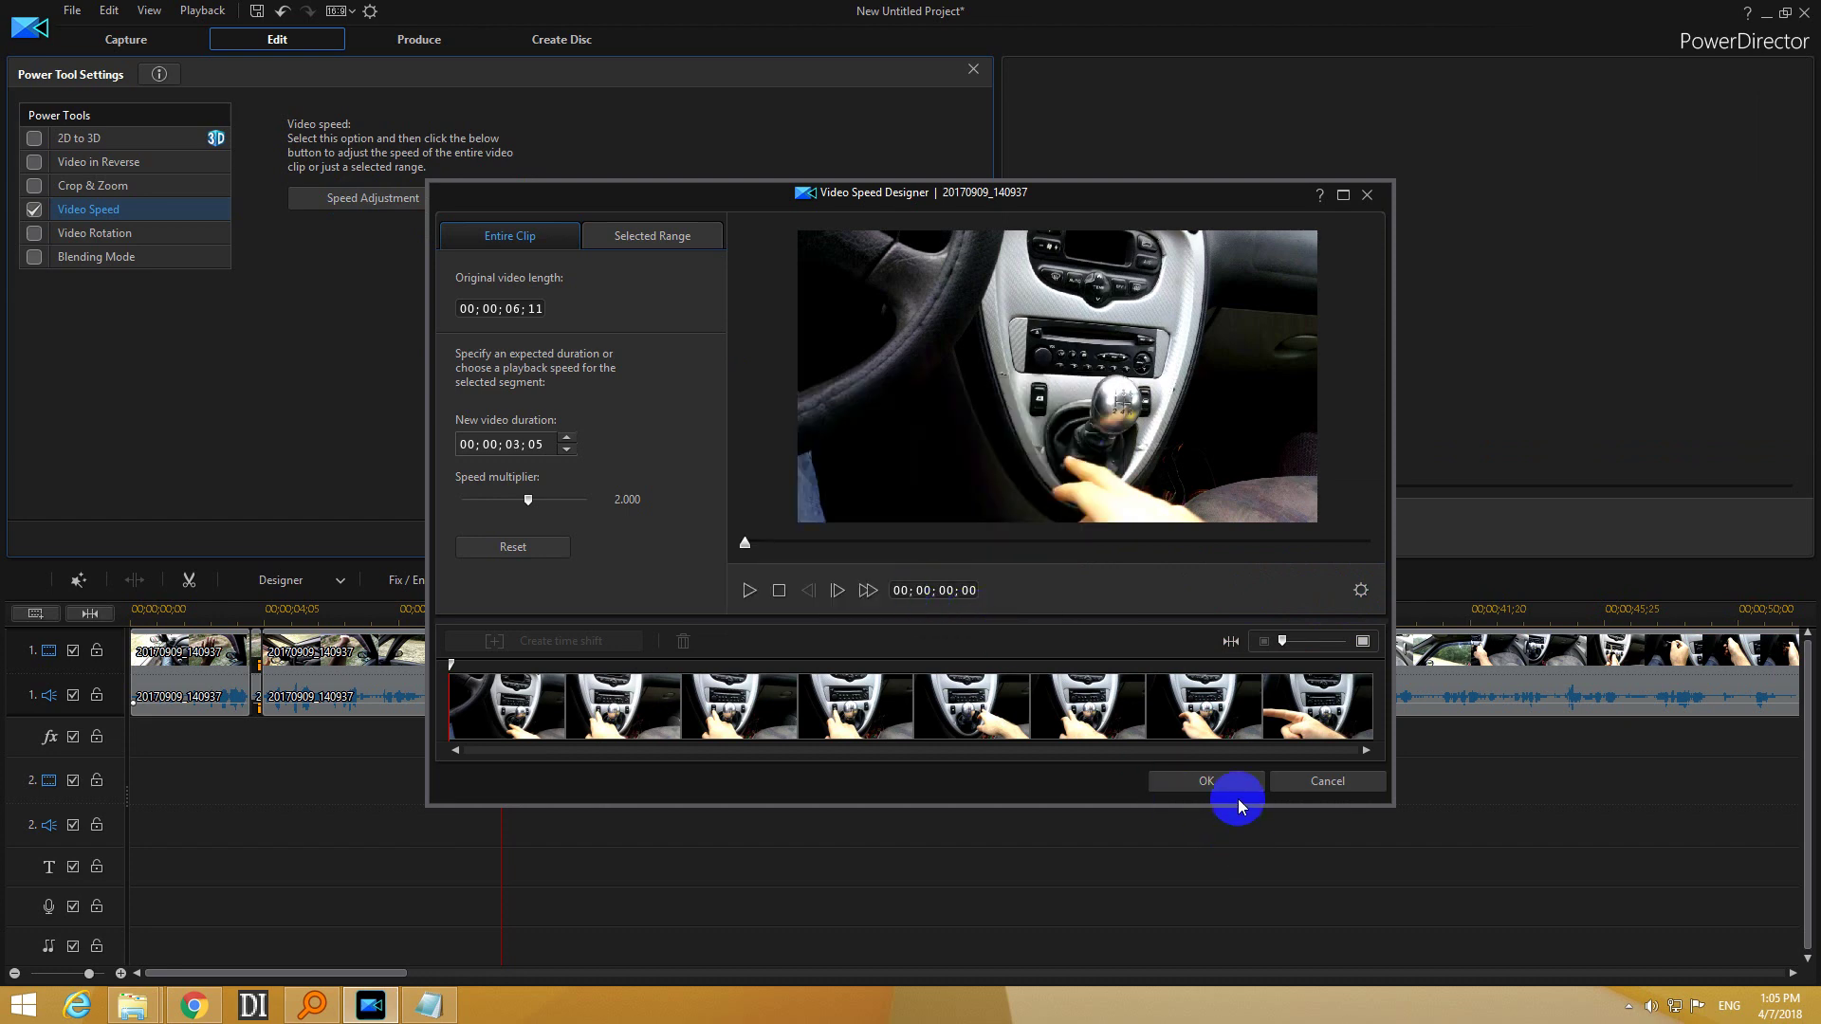
click(1217, 786)
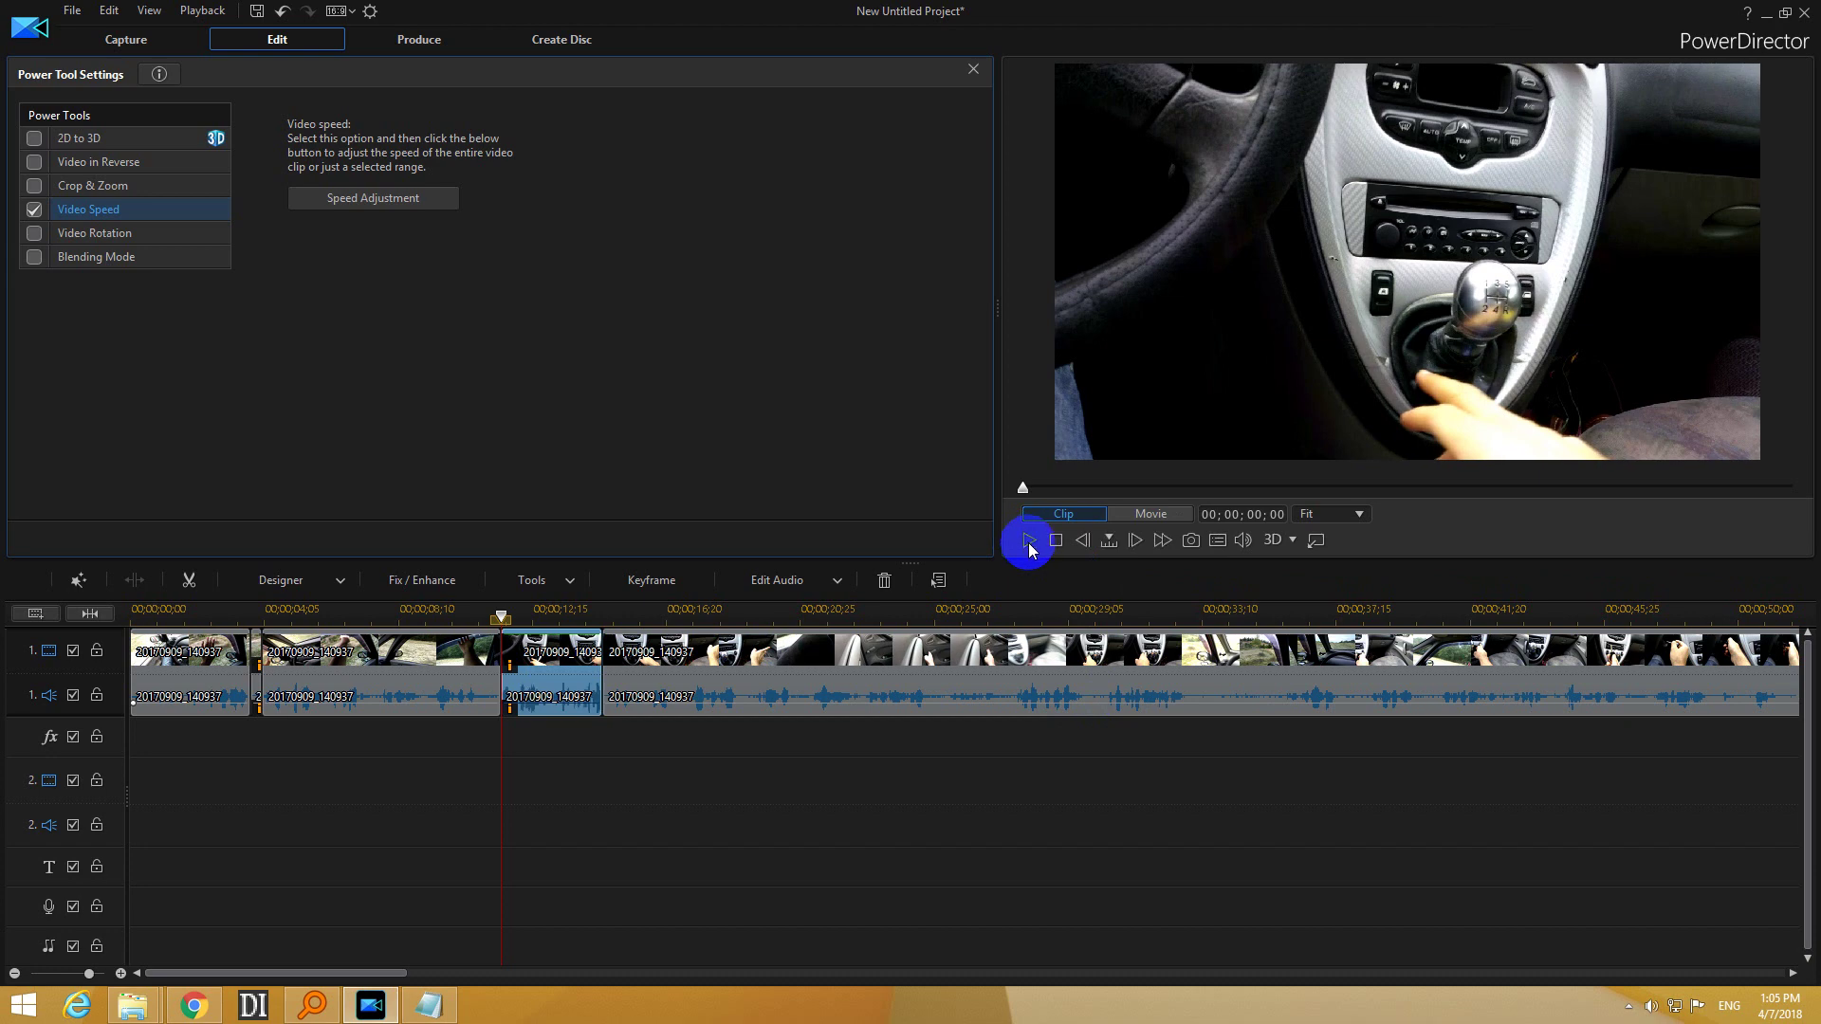
click(1029, 543)
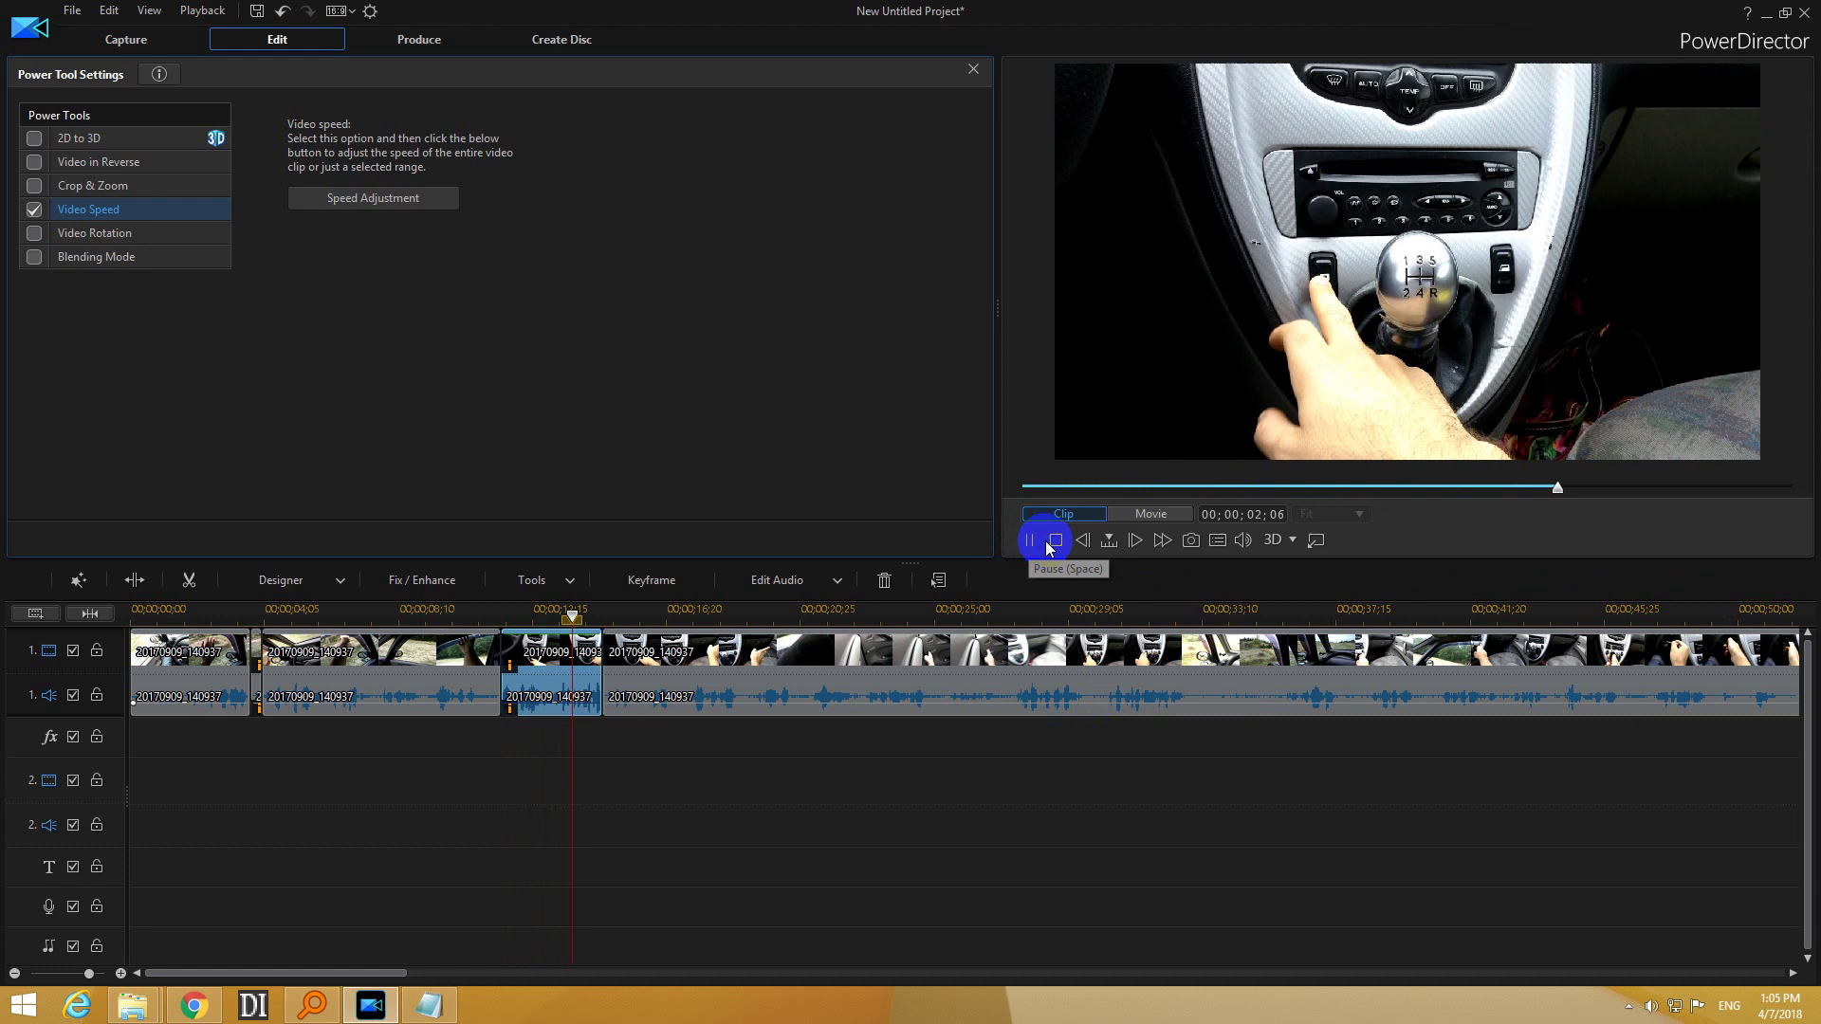
click(1056, 544)
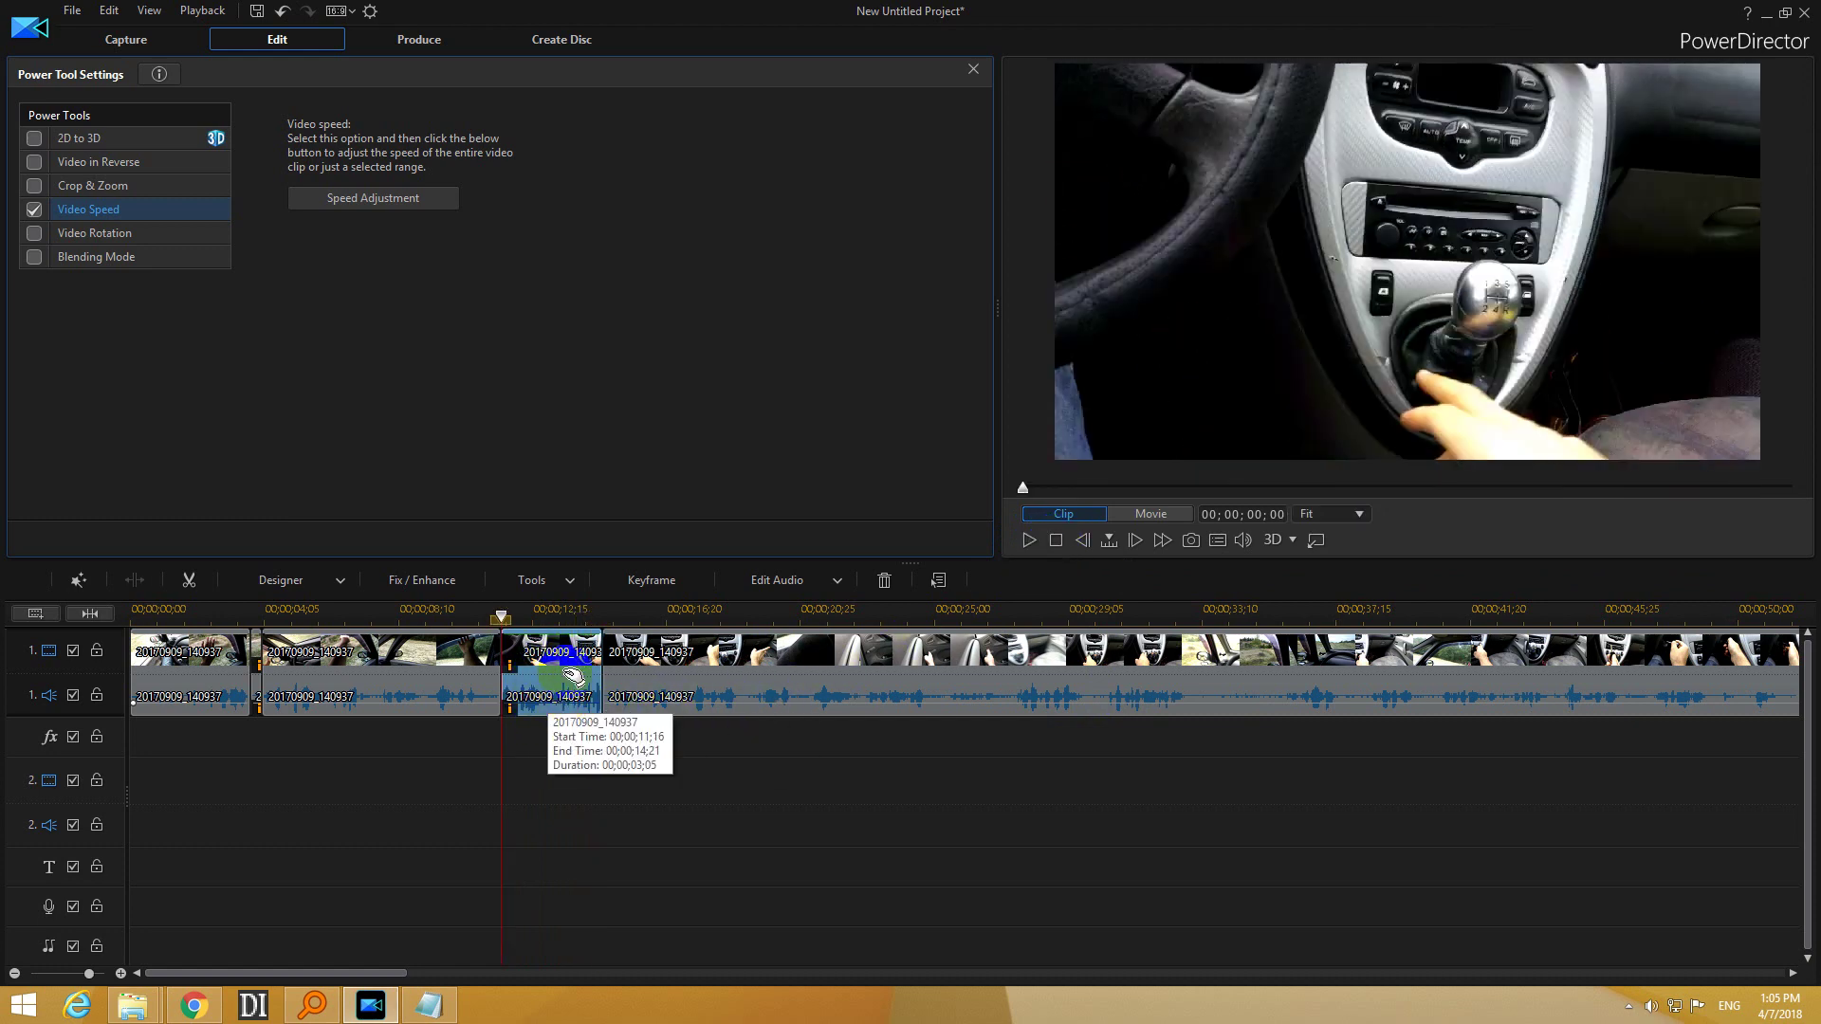
click(568, 701)
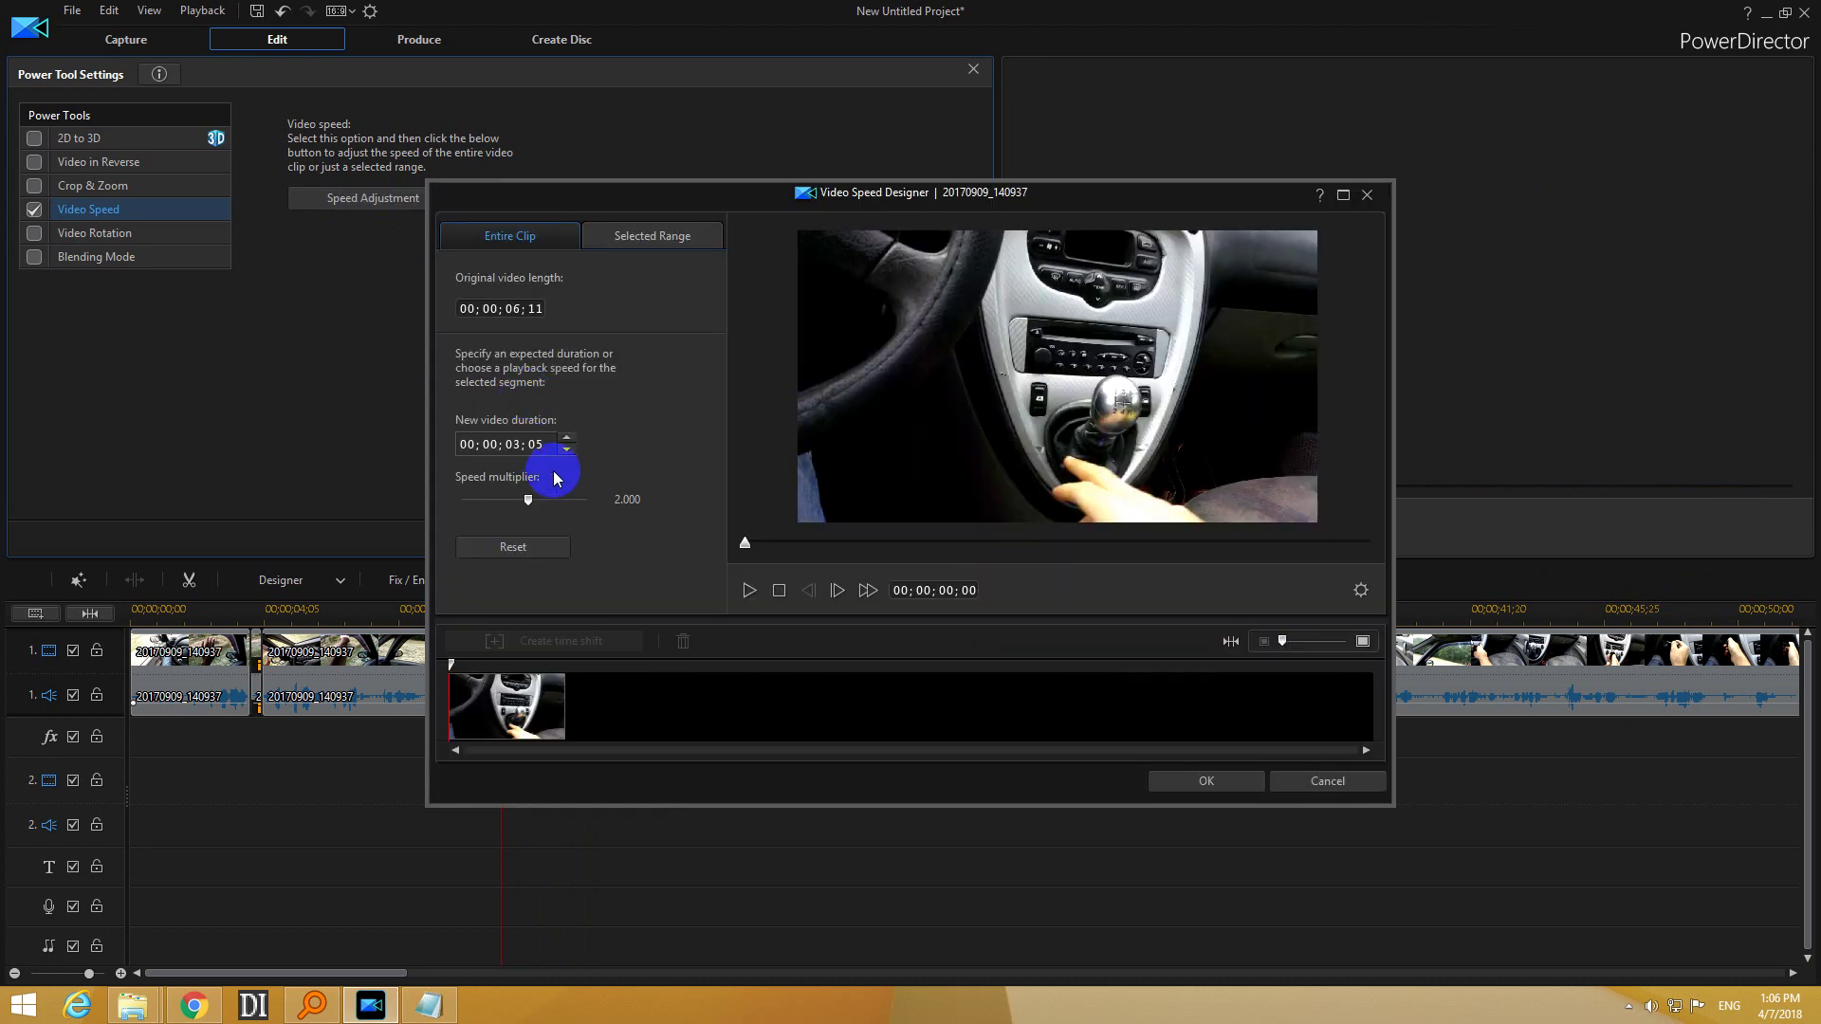
Change the clip to 3x speed with audio pitch kept, shortening it to 00;00;02;04.
drag(649, 498, 589, 500)
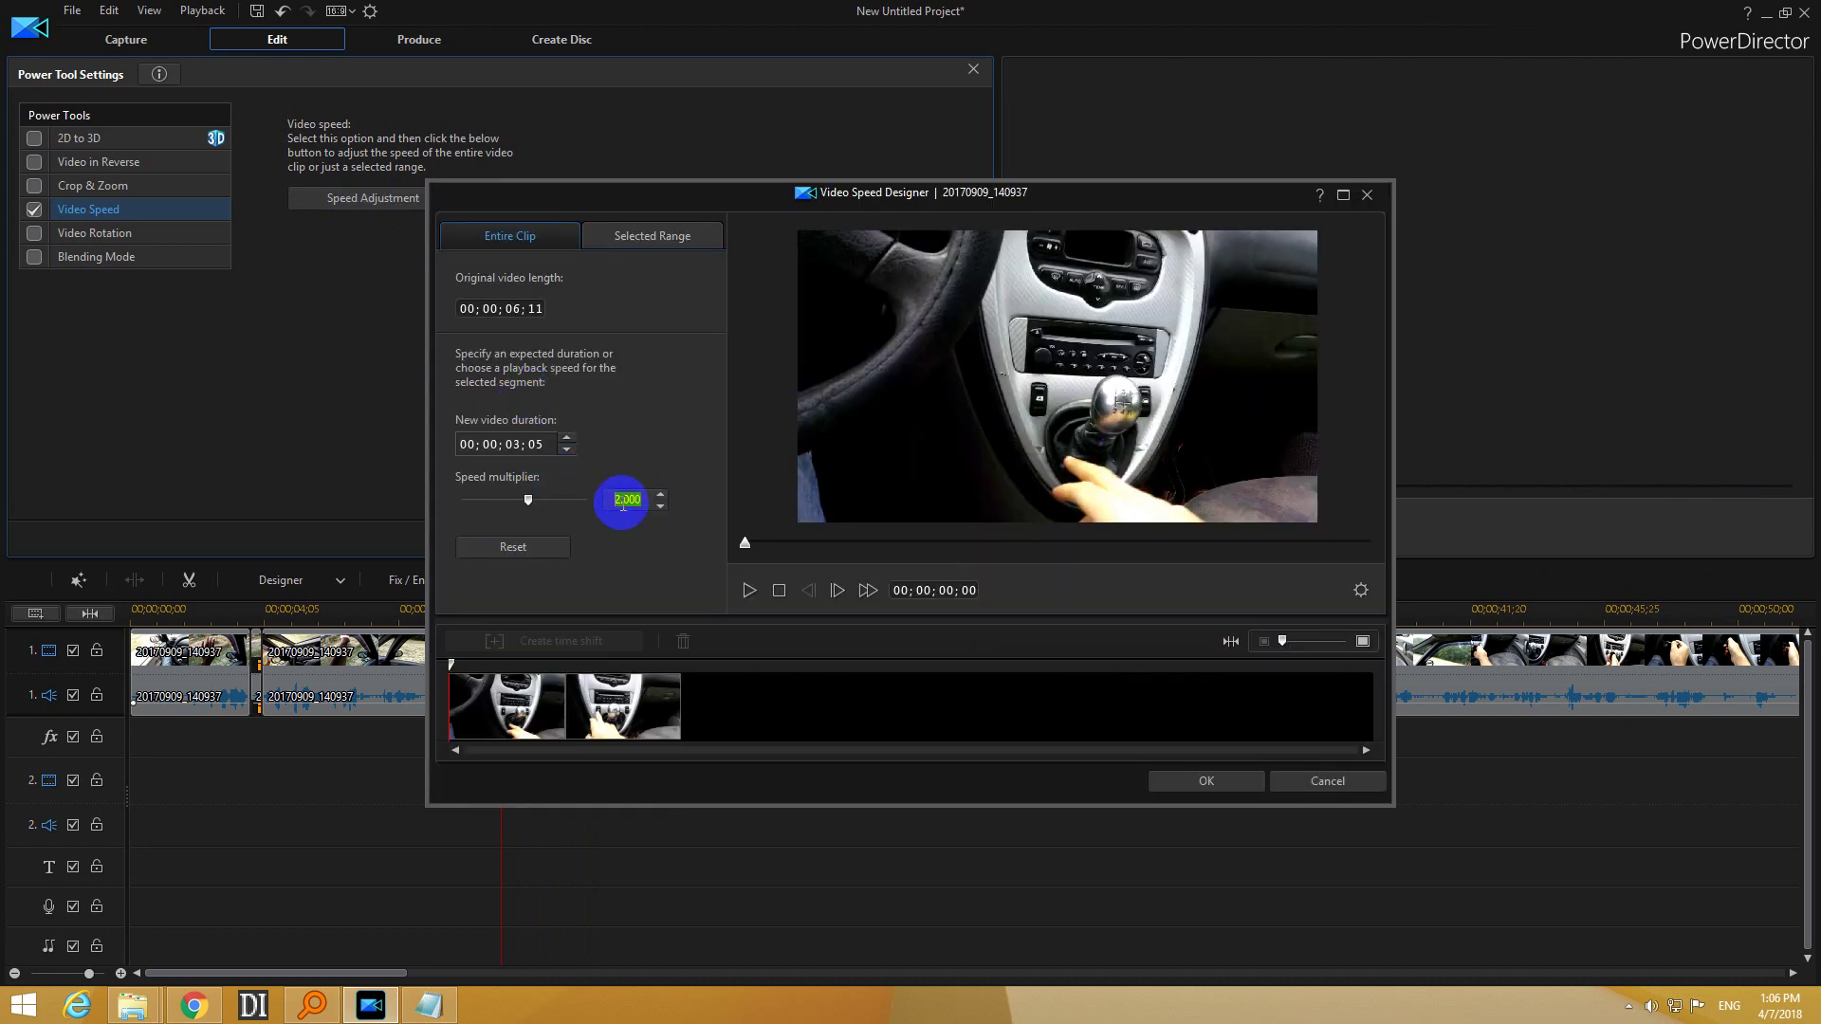
text(3)
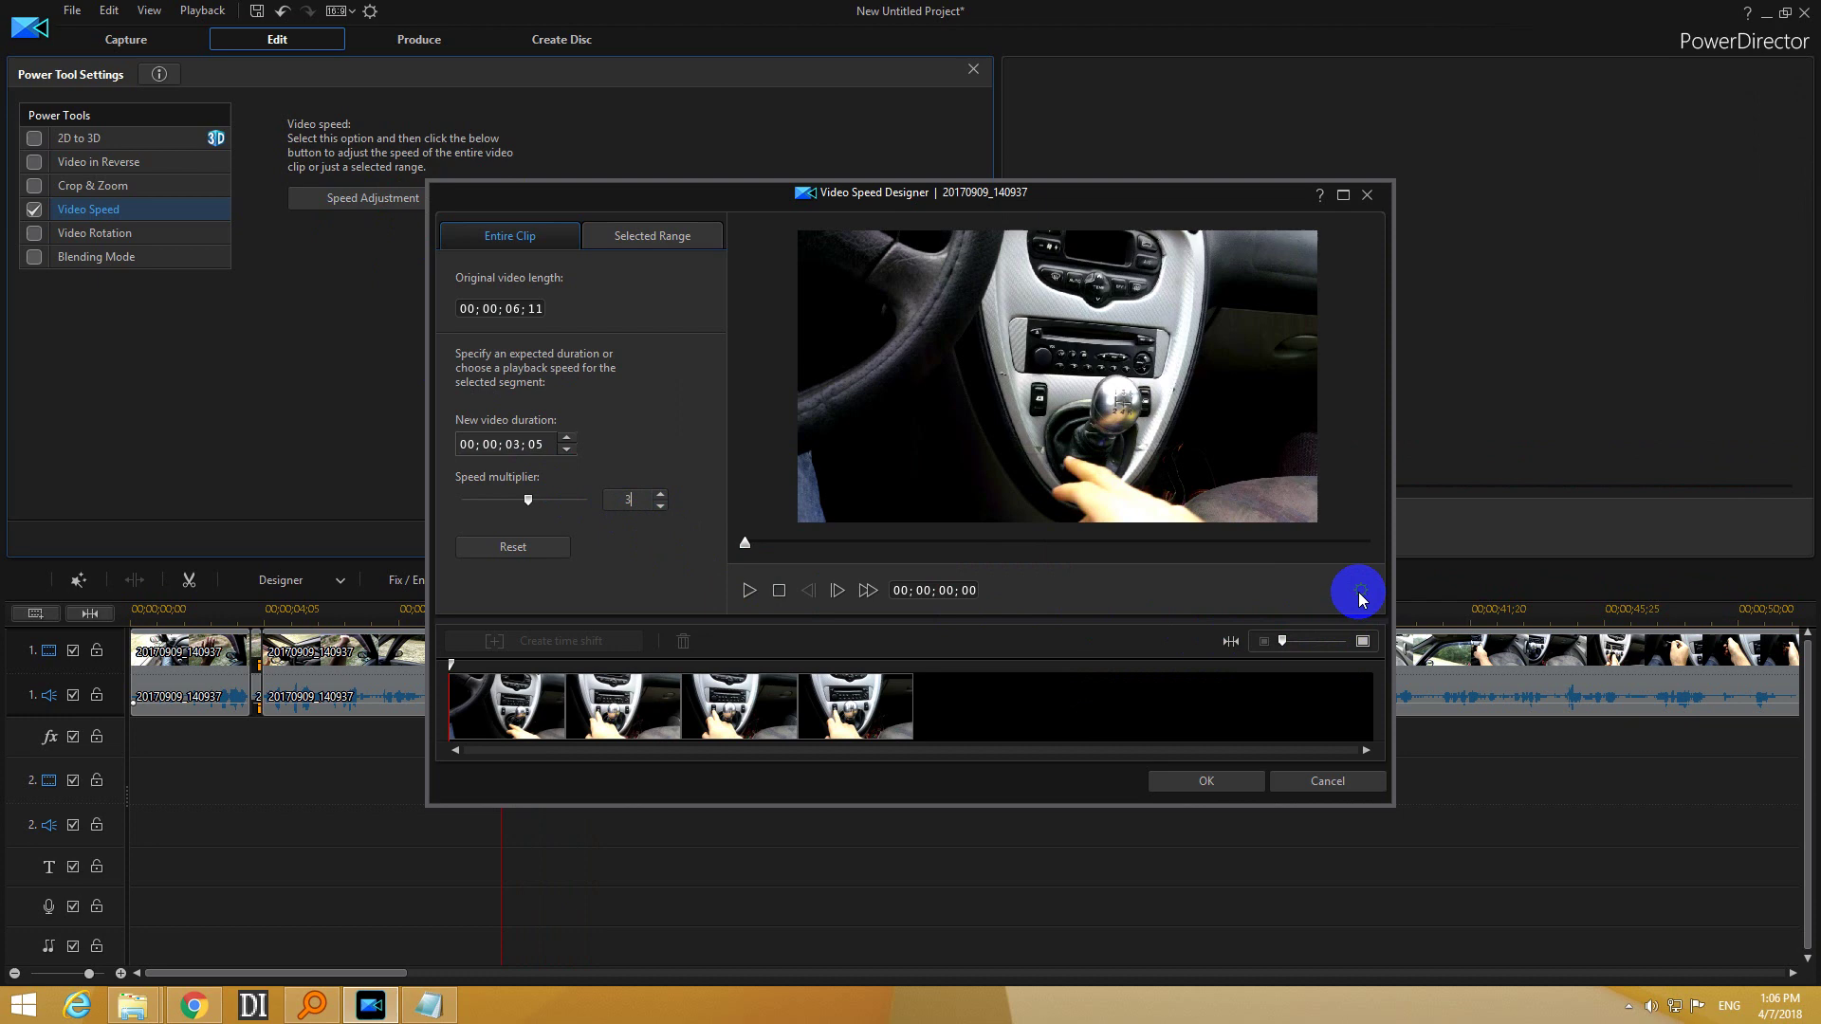
click(1359, 592)
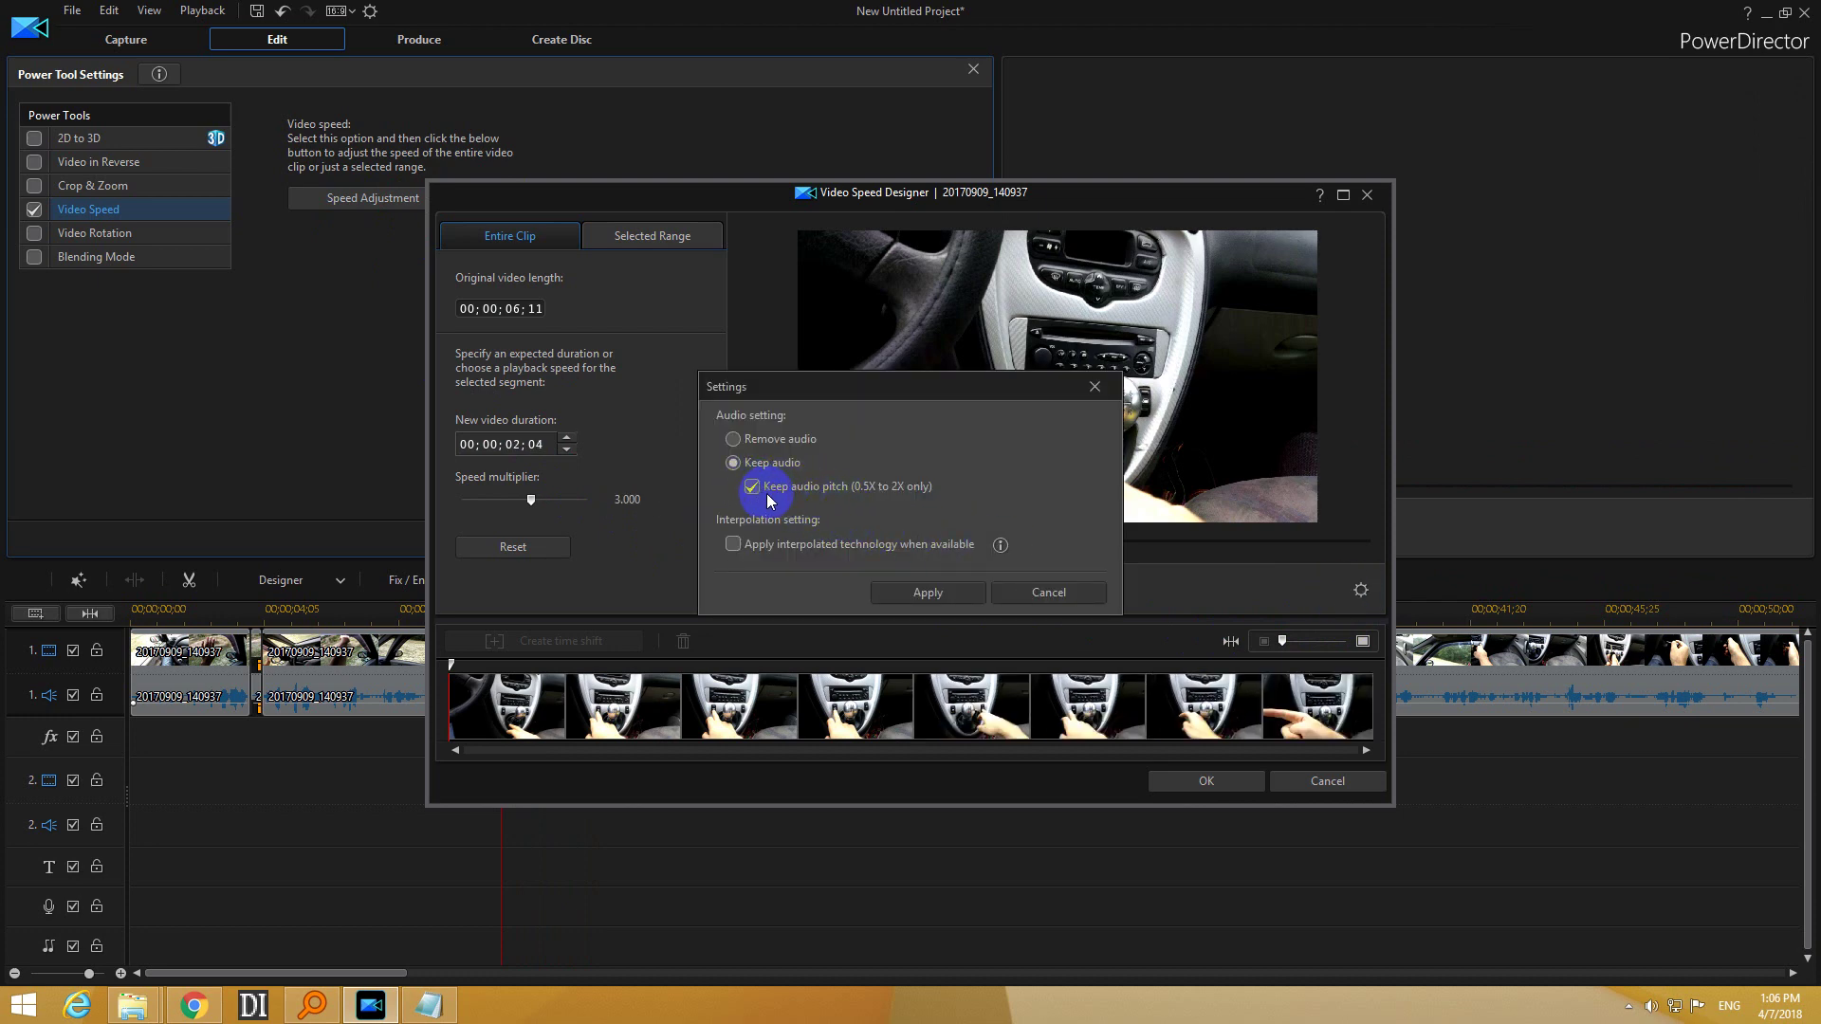
click(925, 595)
click(1199, 782)
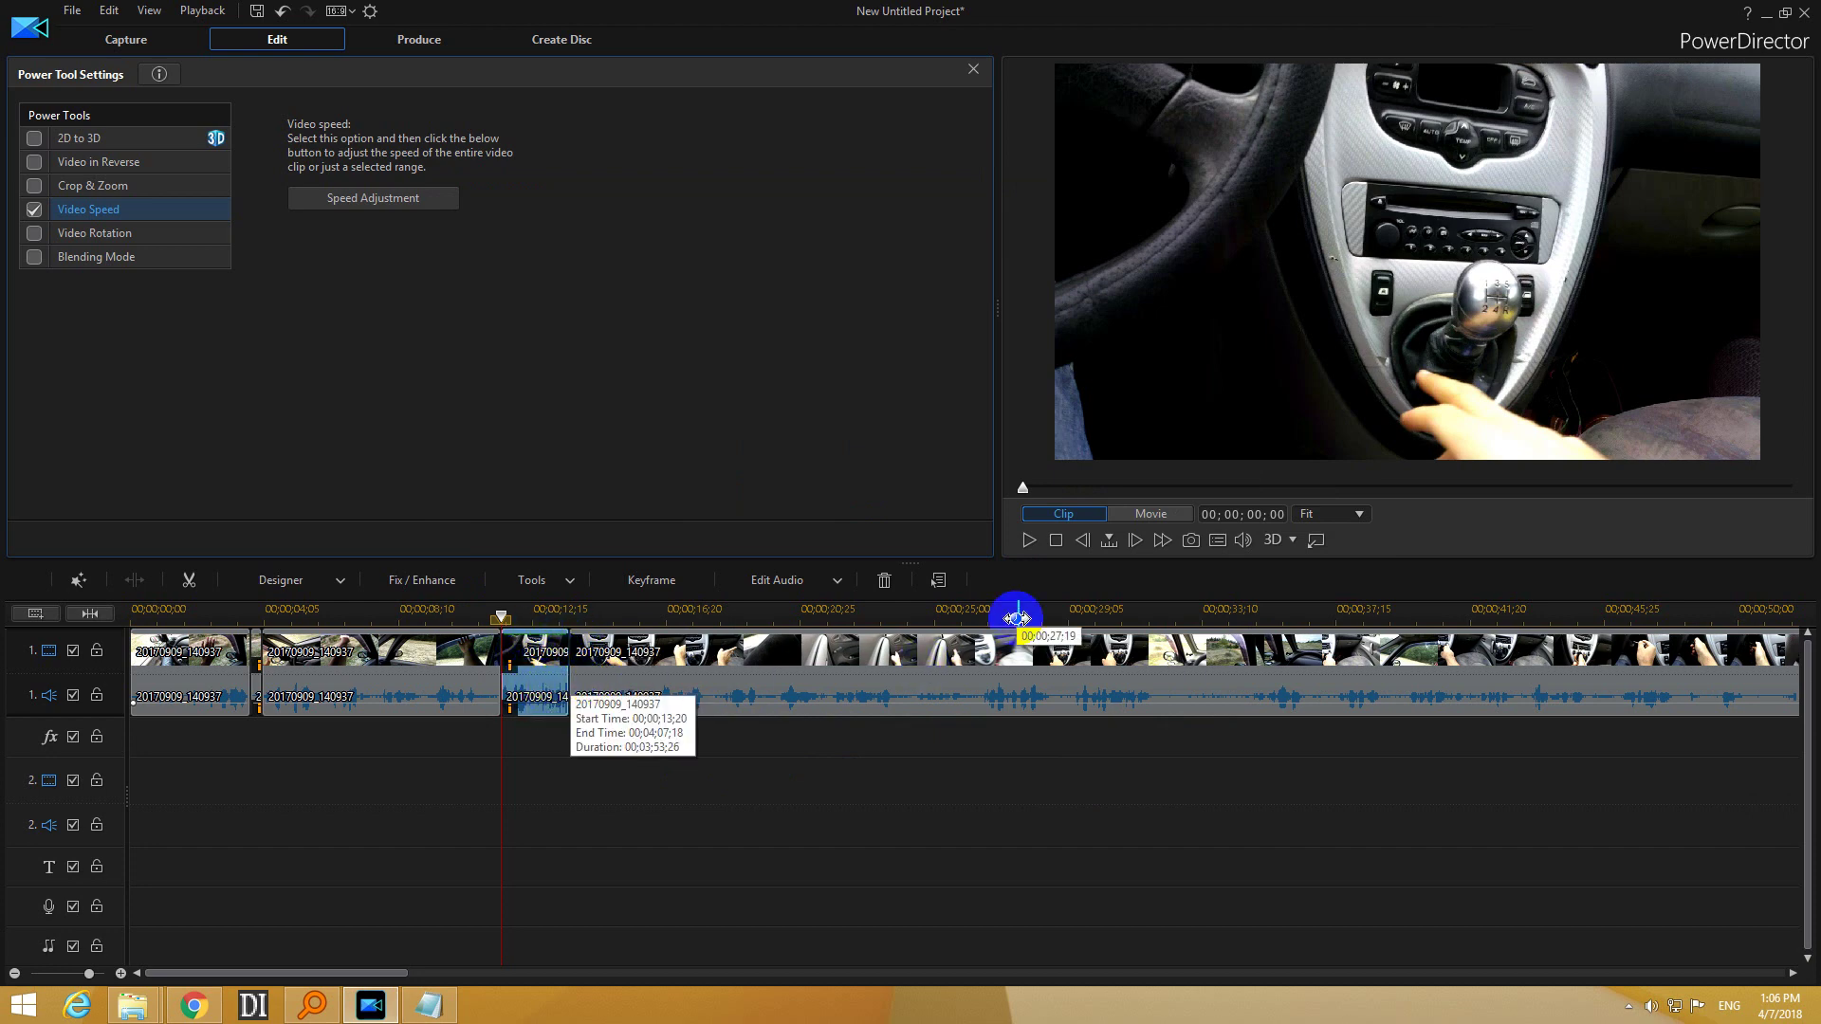
Preview the 3x clip and reopen its speed designer showing 3.000 speed.
click(1030, 542)
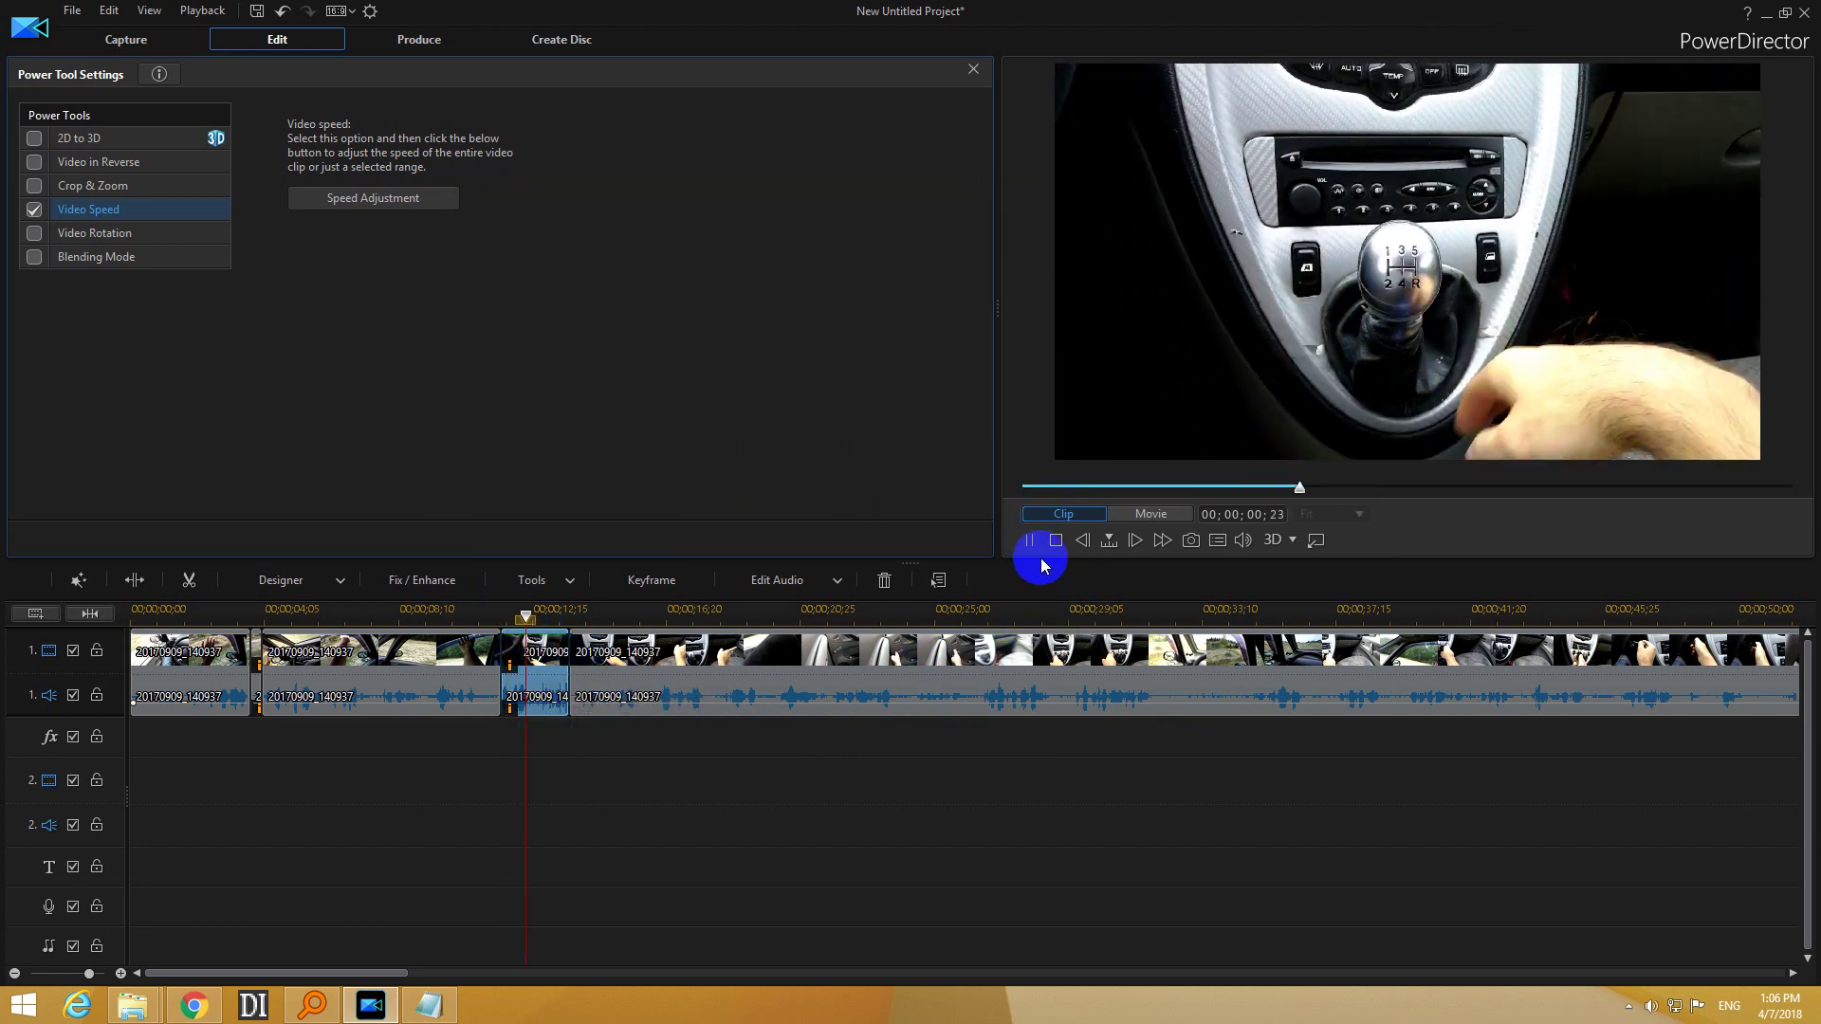
click(1056, 542)
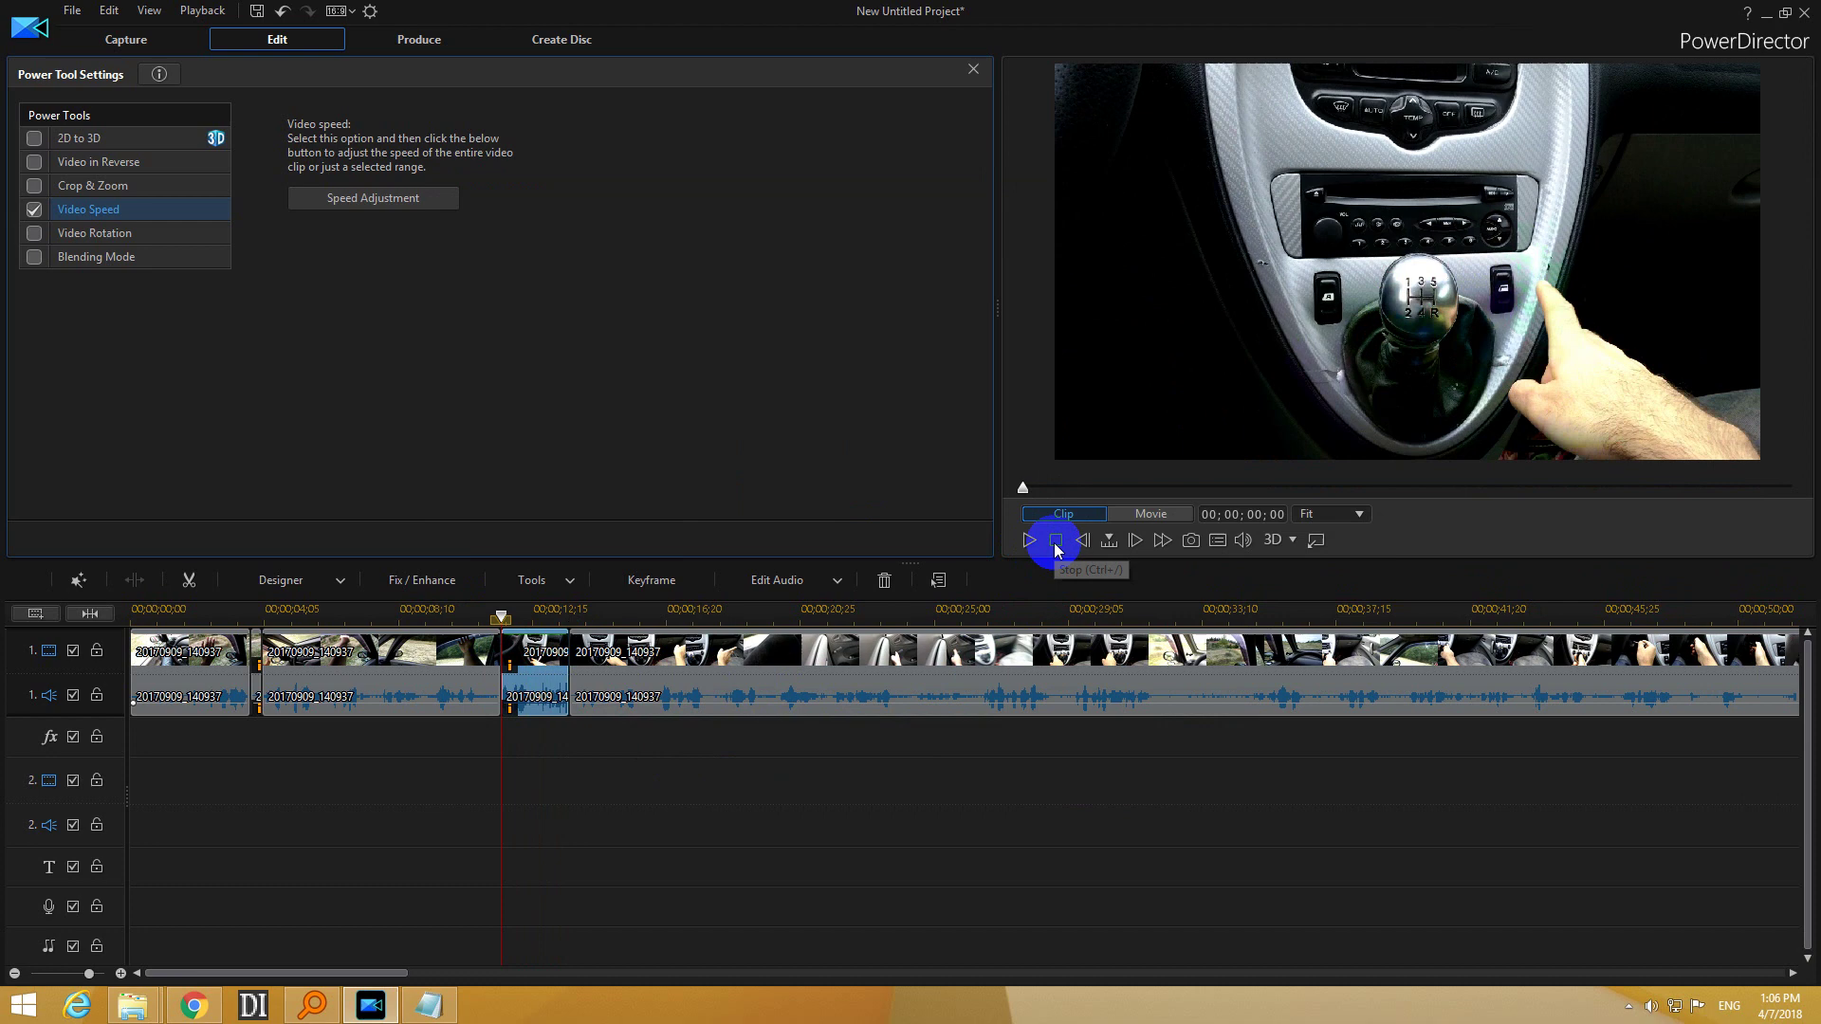
click(412, 197)
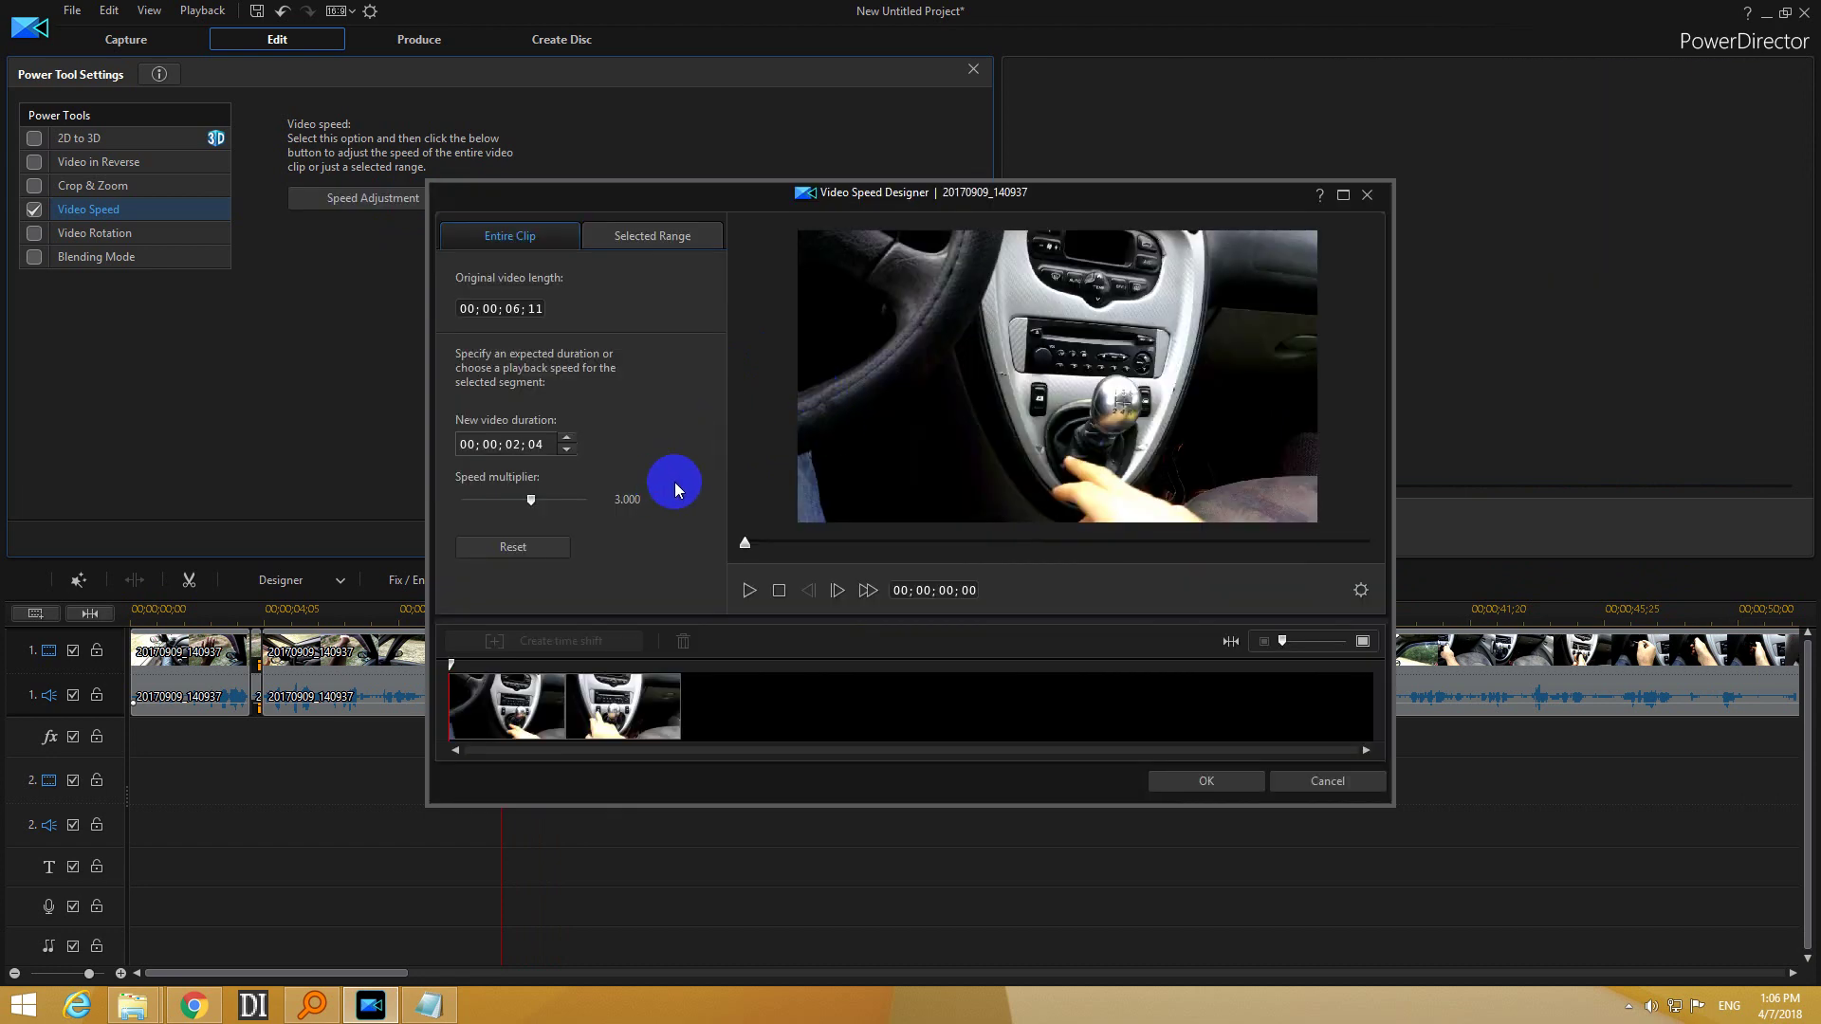
Turn off Keep audio pitch for the 3x clip and load the clip into the preview.
click(1360, 590)
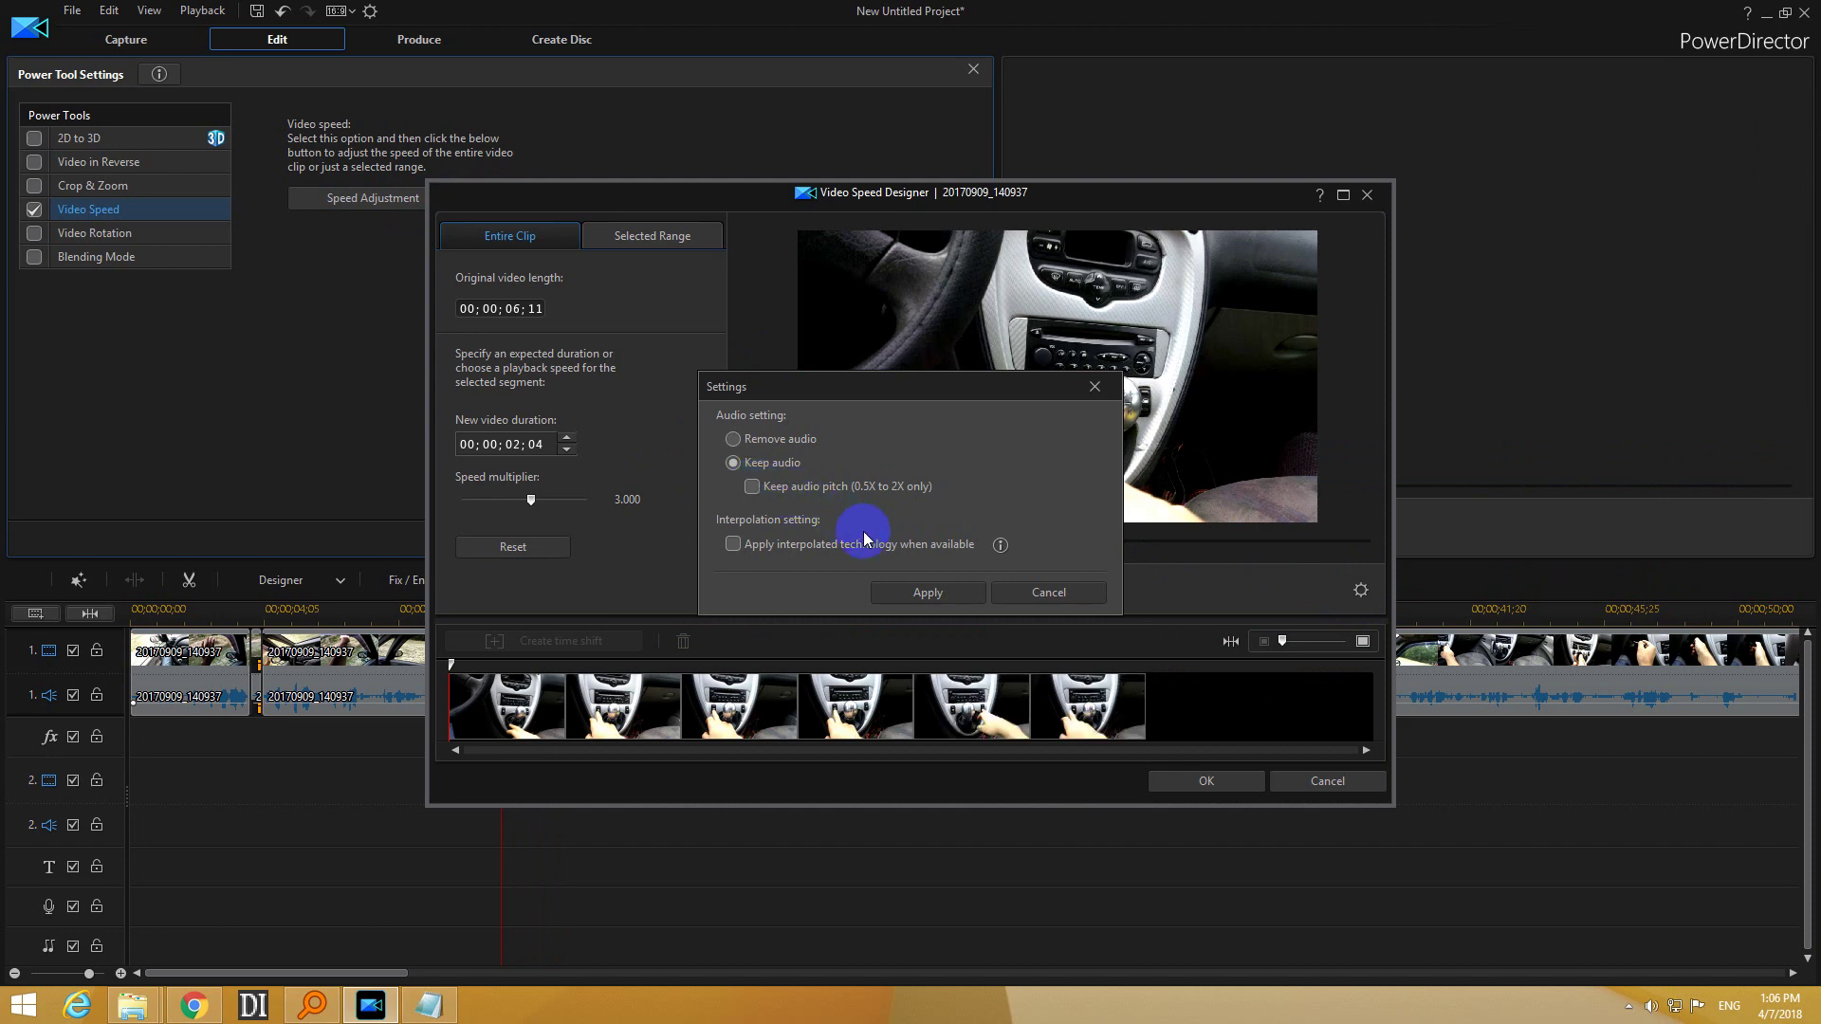
click(927, 593)
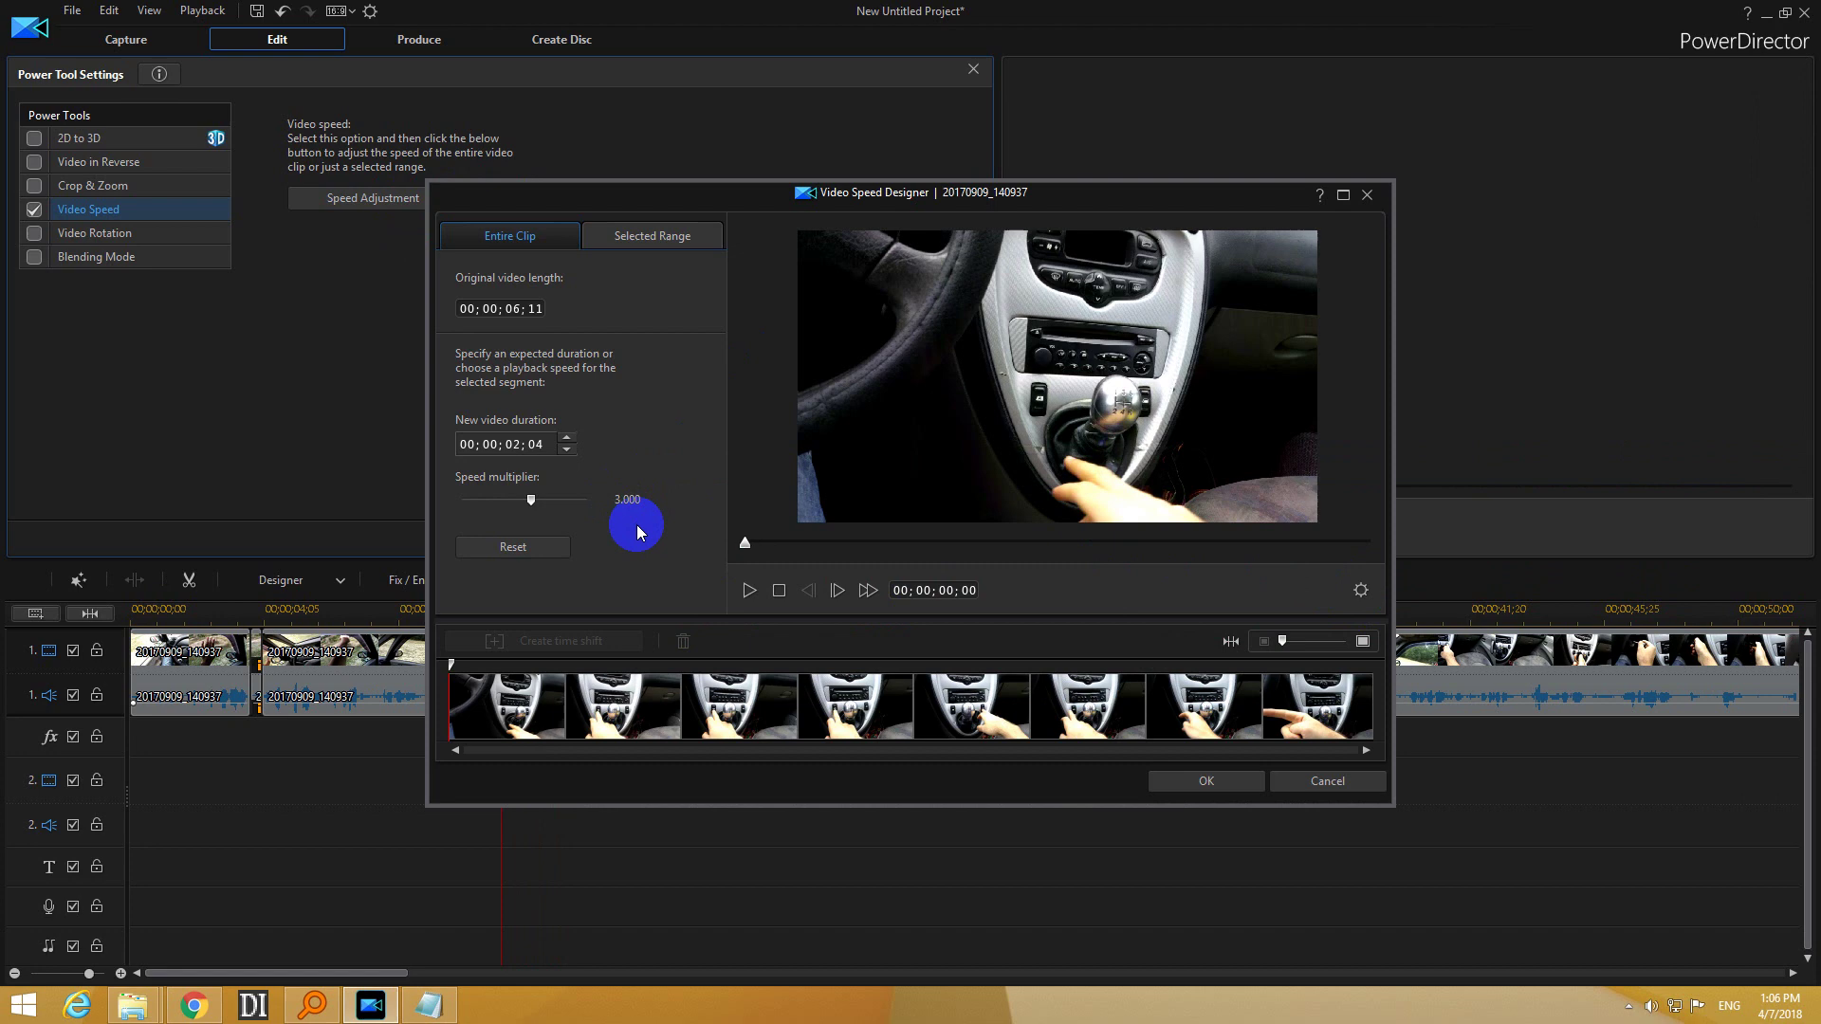
click(1203, 784)
click(534, 697)
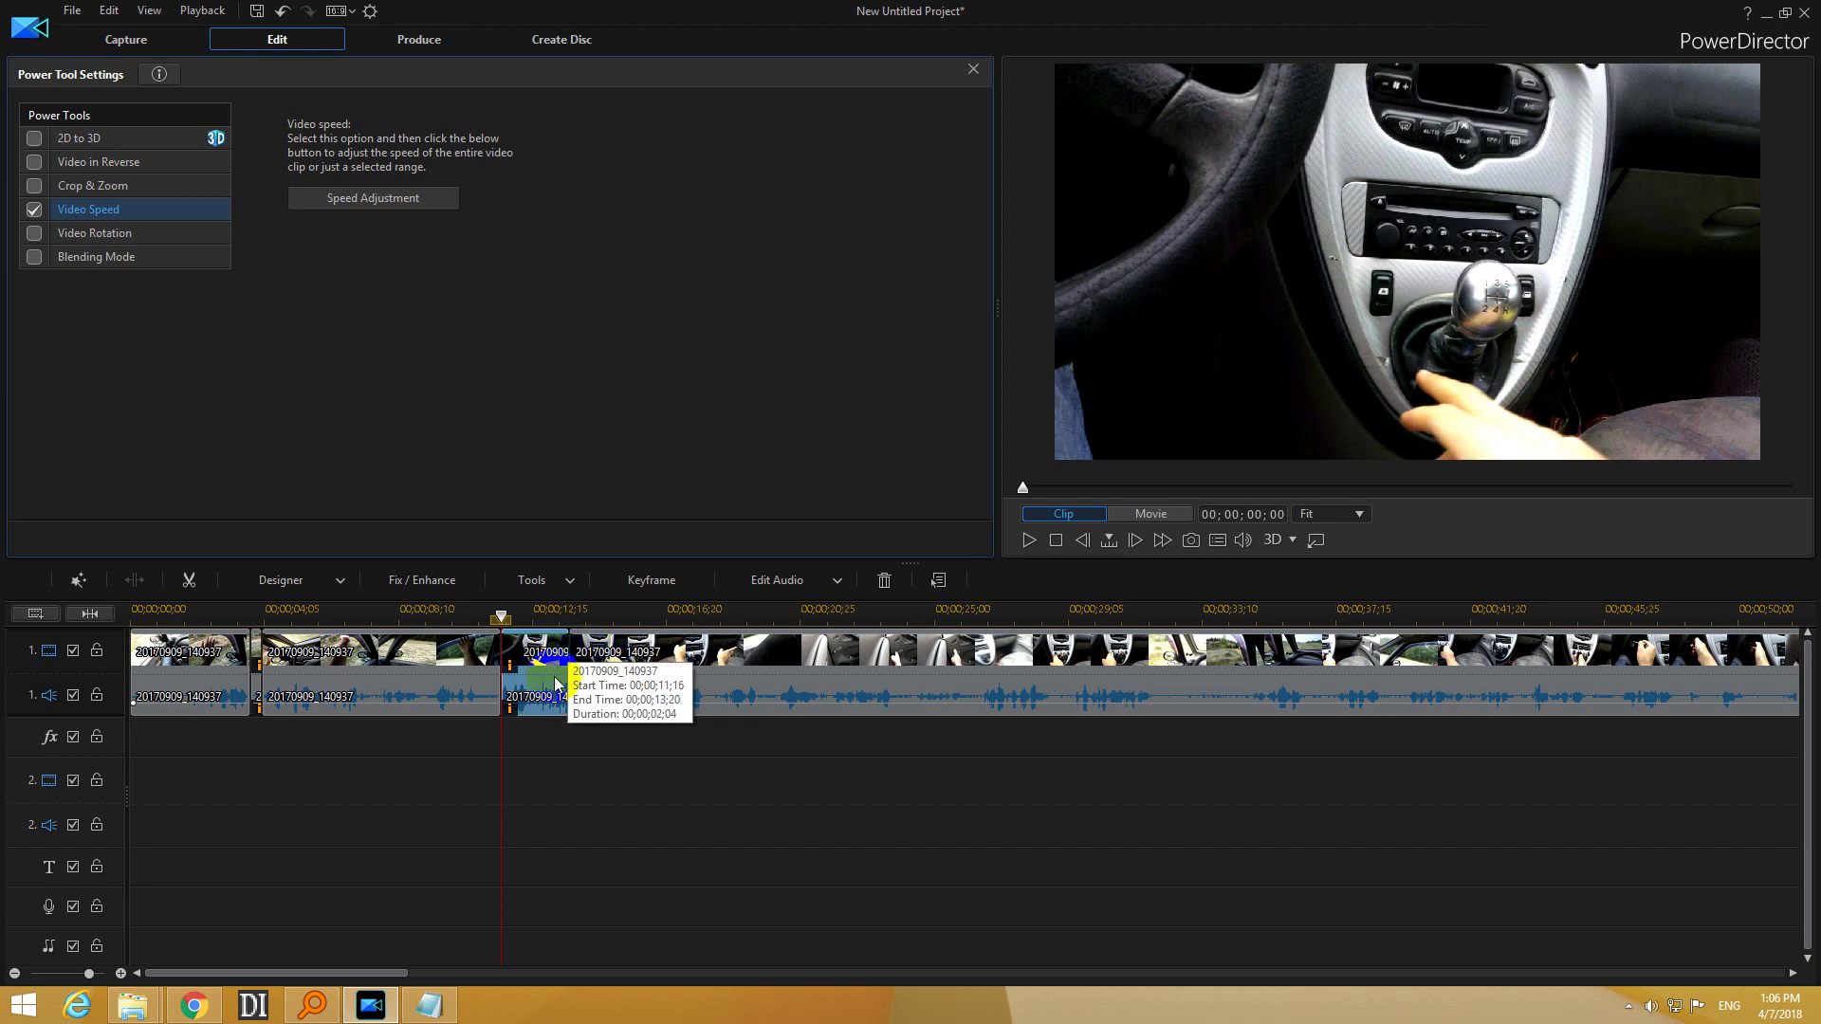
Preview the 3x clip, then set its speed multiplier back to 2 for a 00;00;03;05 length.
click(1030, 543)
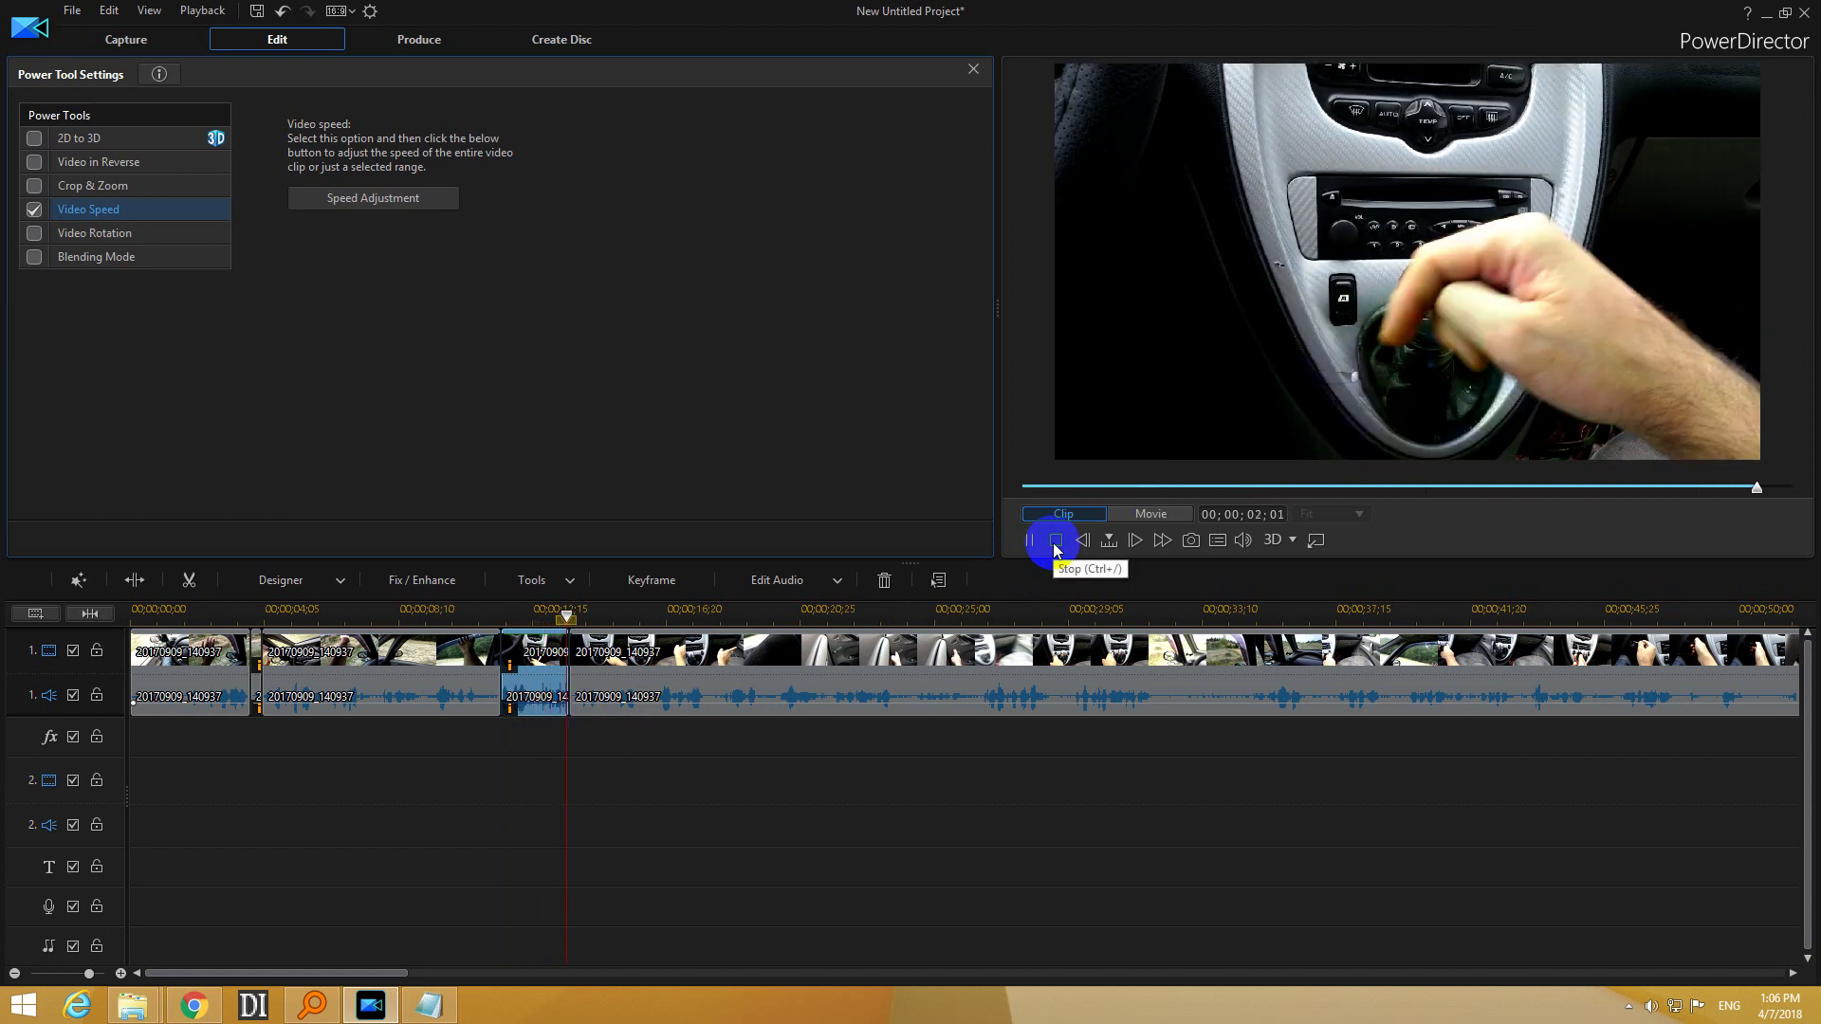
click(1056, 541)
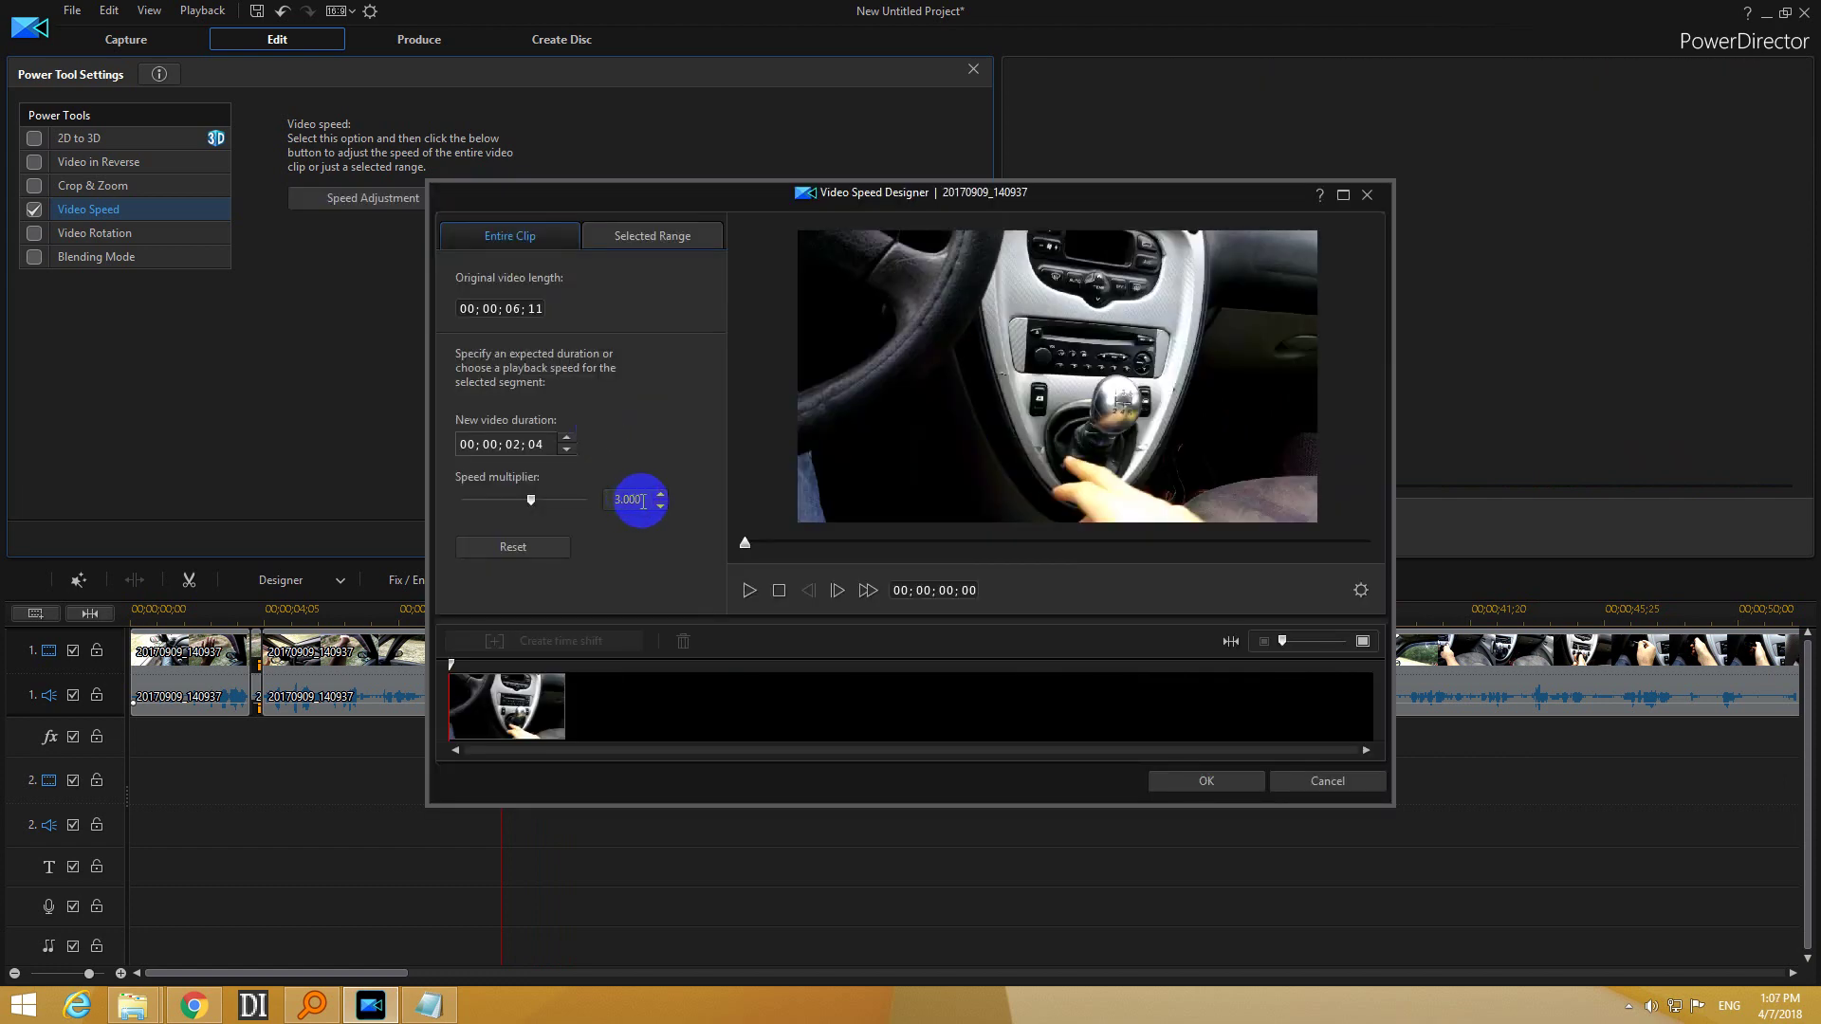
double_click(642, 500)
text(2)
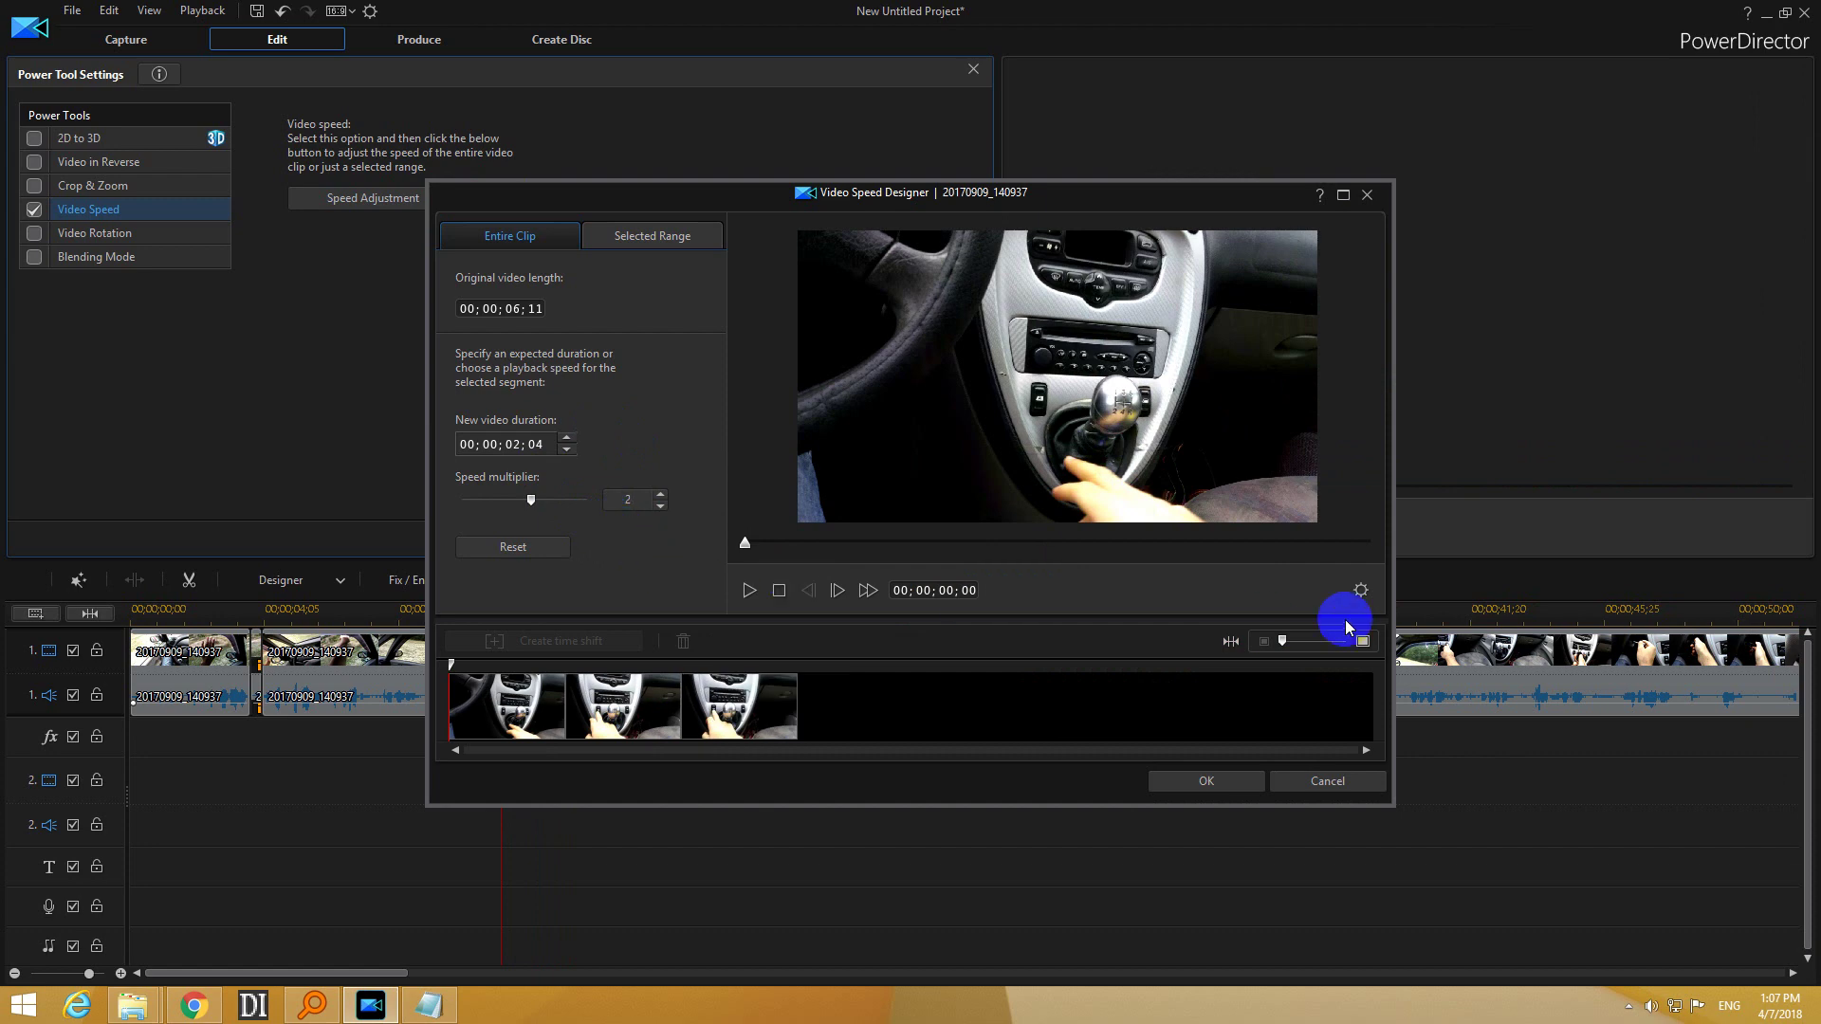
click(1356, 594)
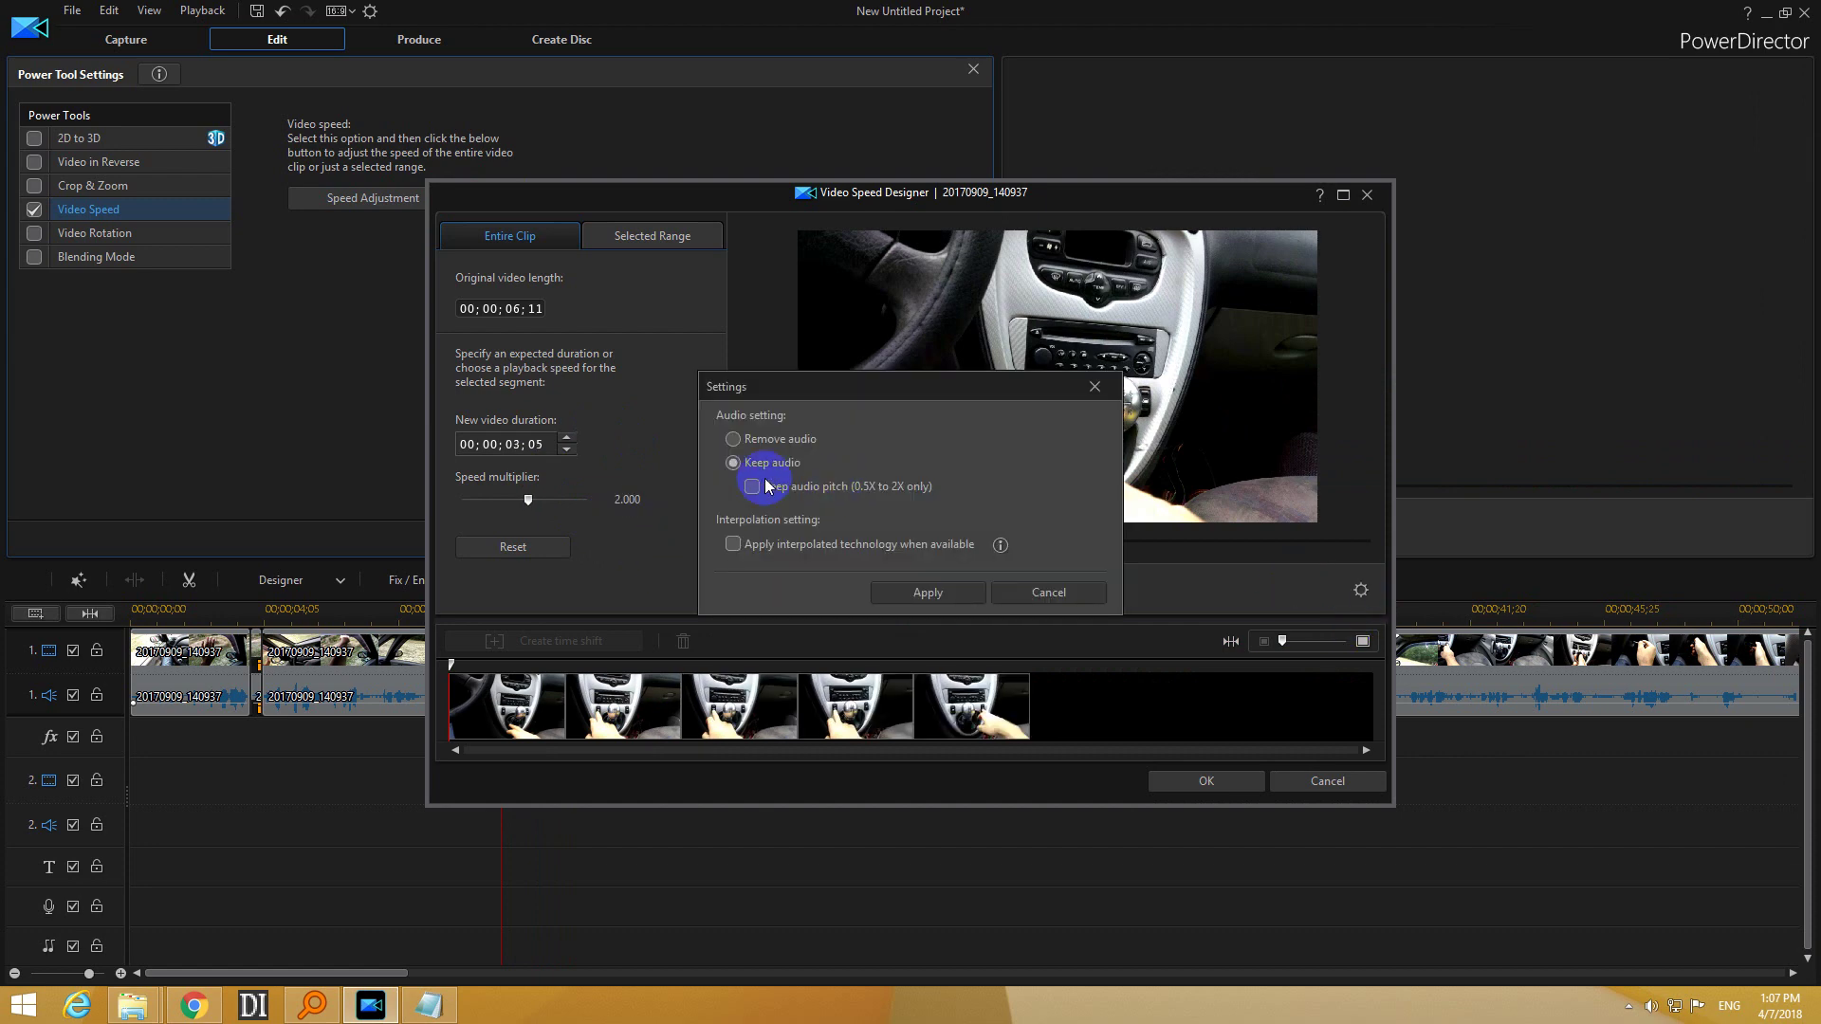